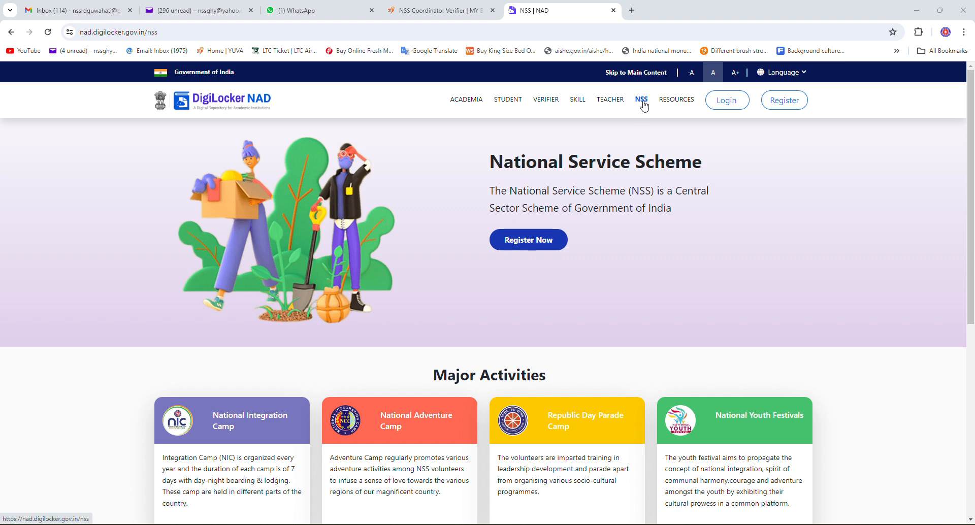
Step: Reload the National Service Scheme page, then bring up the Sample (4) (1).pdf certificate in Acrobat
left_click(643, 104)
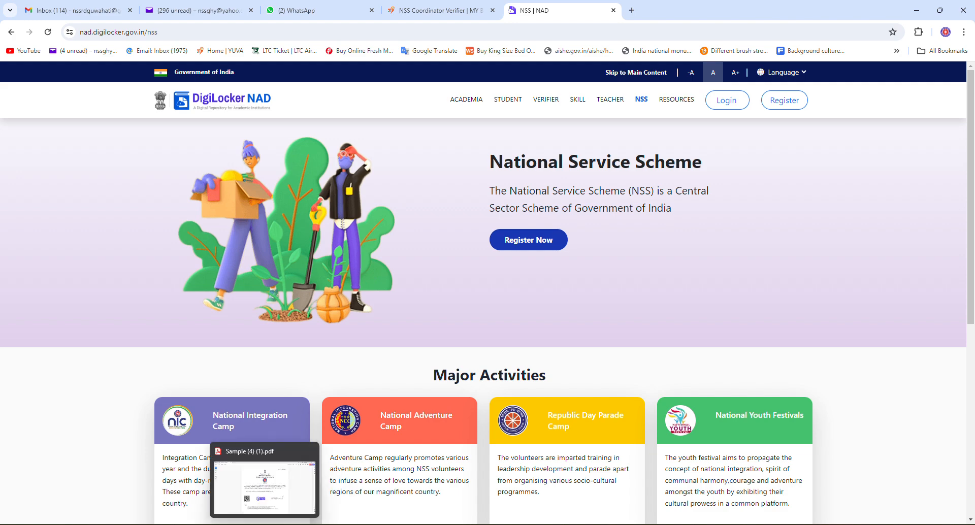
left_click(264, 524)
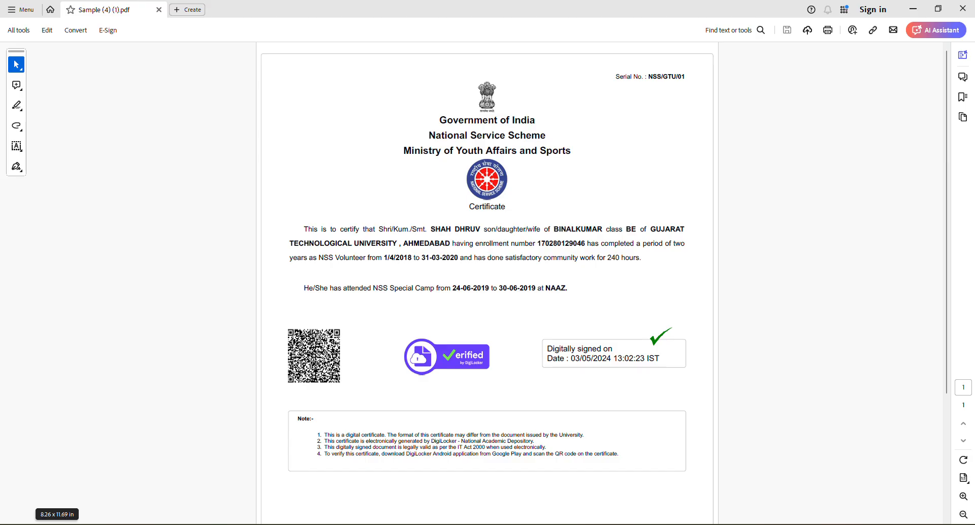
scroll(675, 193, "down", 1)
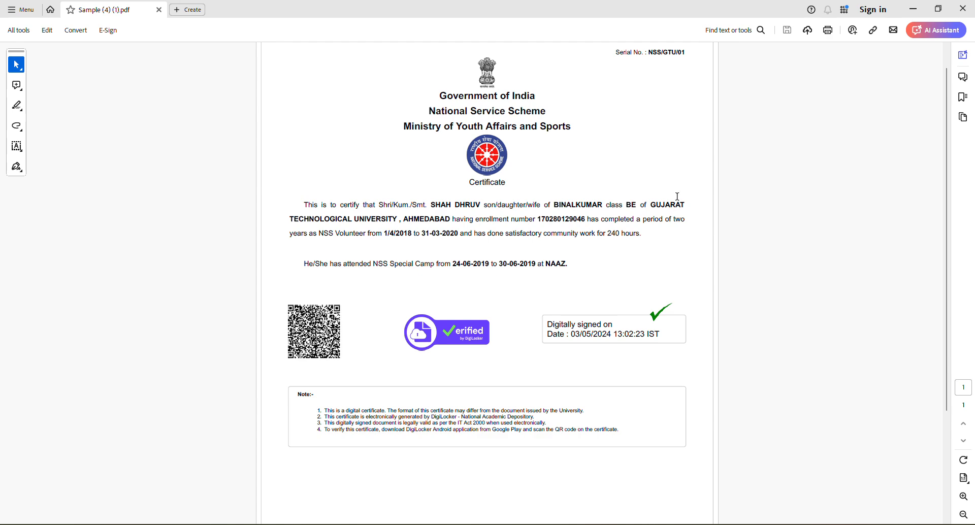
scroll(667, 257, "up", 1)
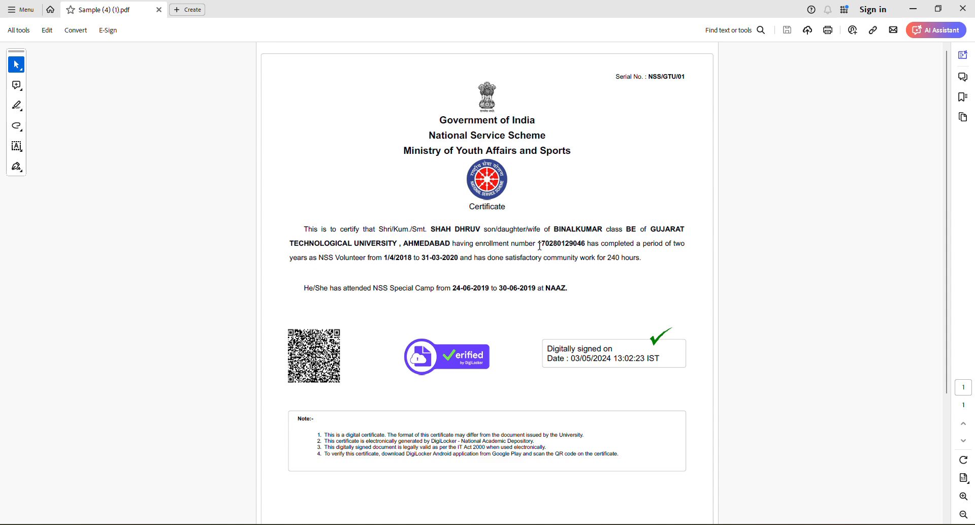
left_click_drag(539, 244, 587, 247)
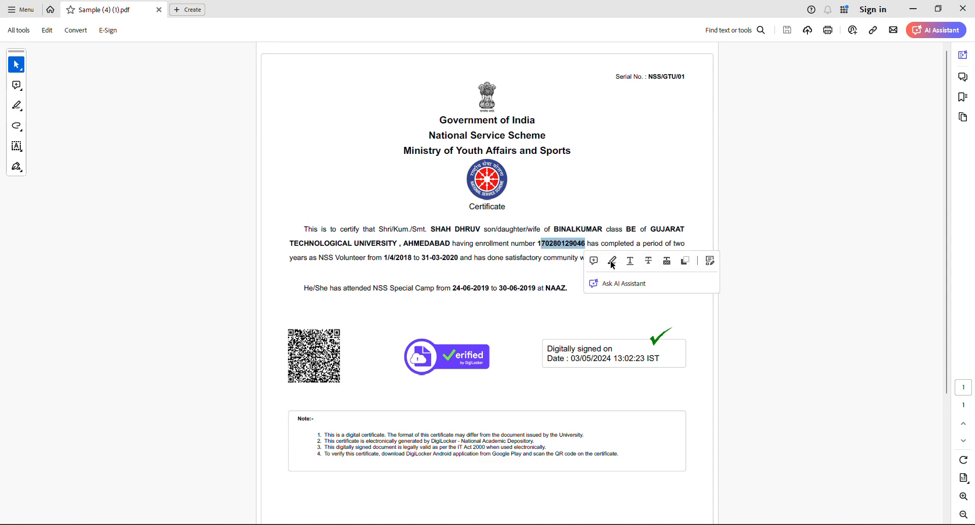
left_click(666, 246)
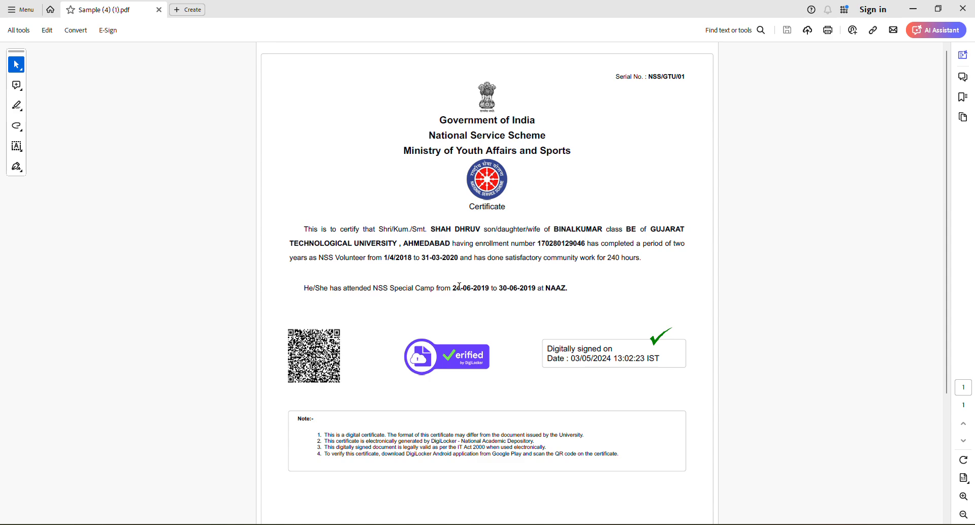
left_click_drag(455, 289, 528, 289)
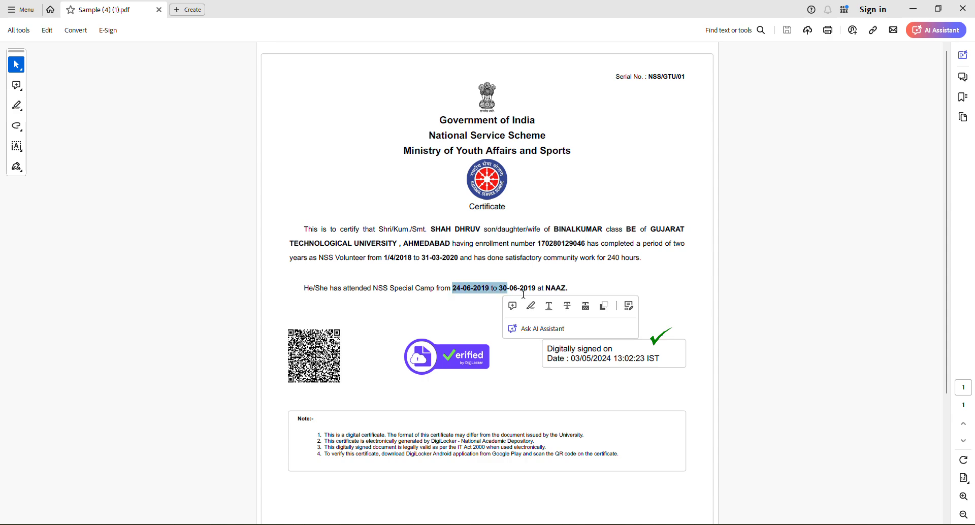
left_click(528, 289)
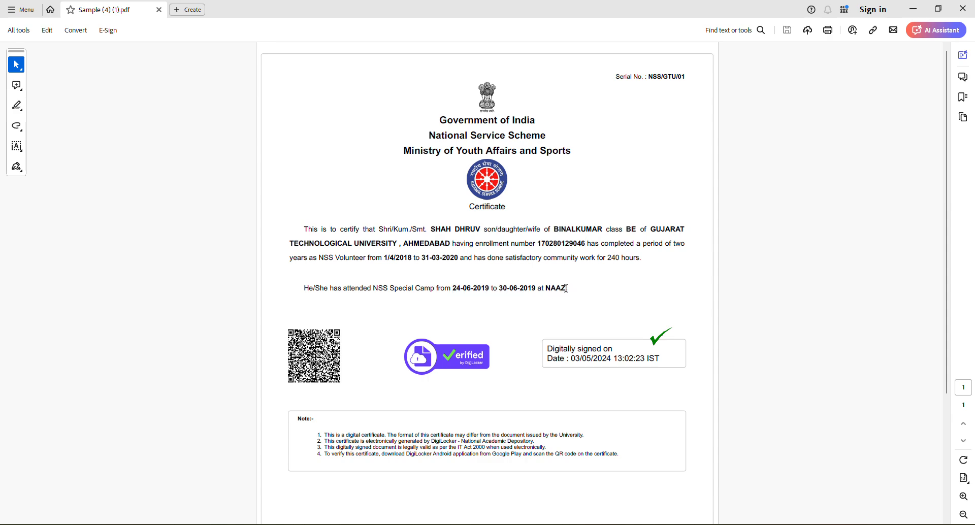
left_click(551, 289)
left_click(455, 288)
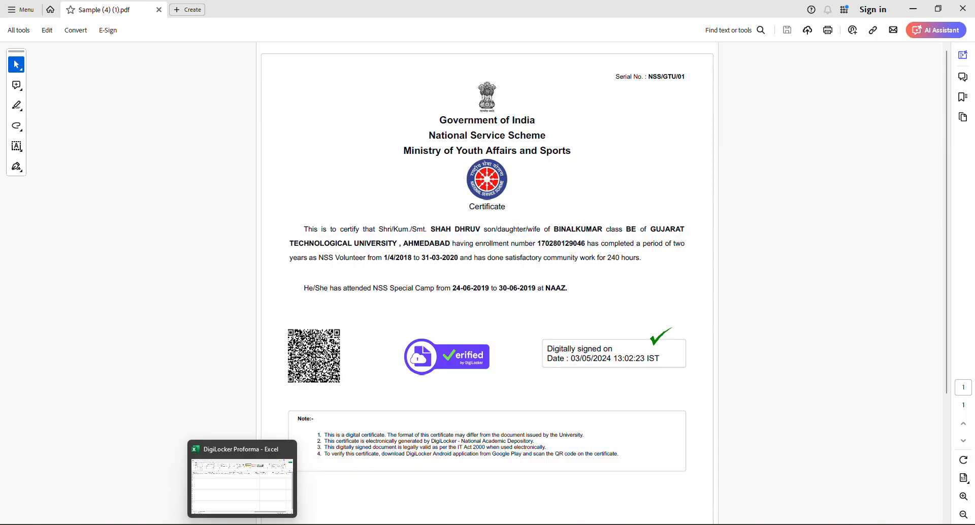
Step: Switch to the DigiLocker Proforma workbook, review its header row, and select cell A3
left_click(242, 523)
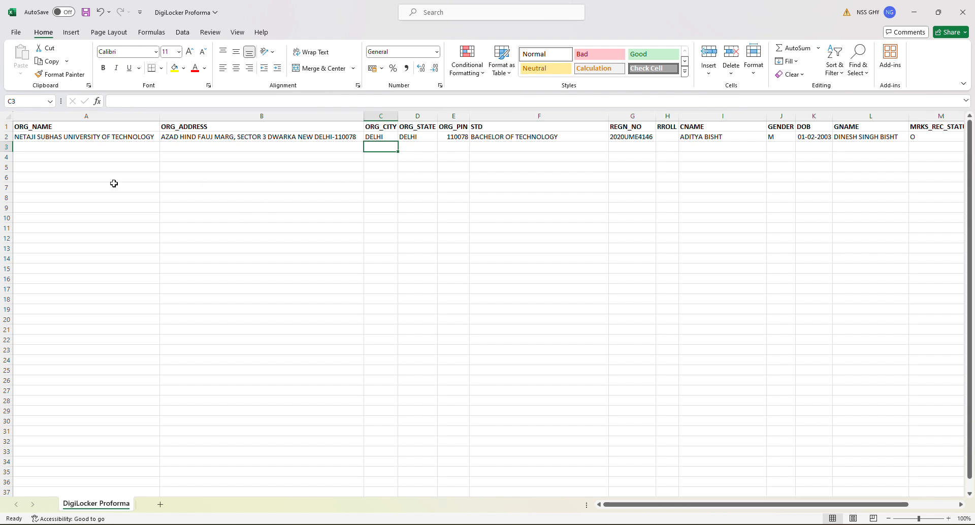
left_click(64, 149)
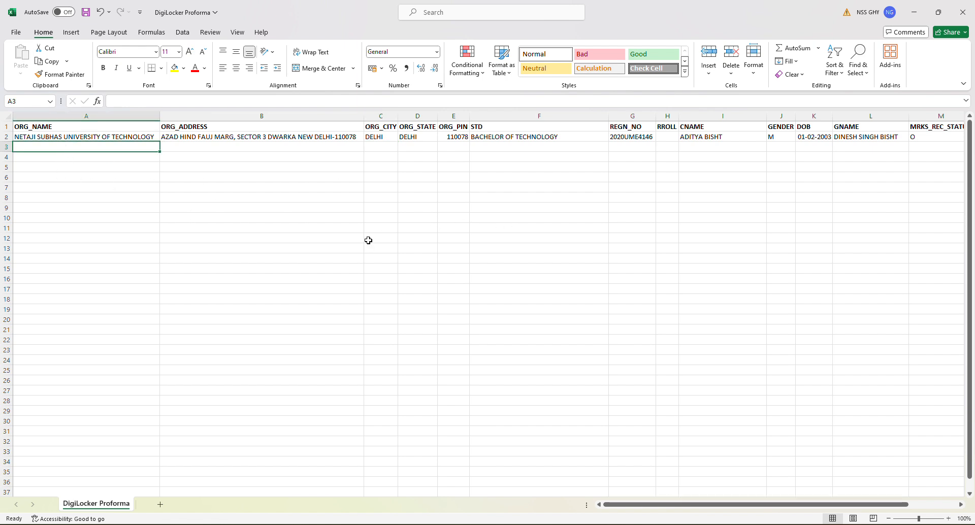
left_click(889, 128)
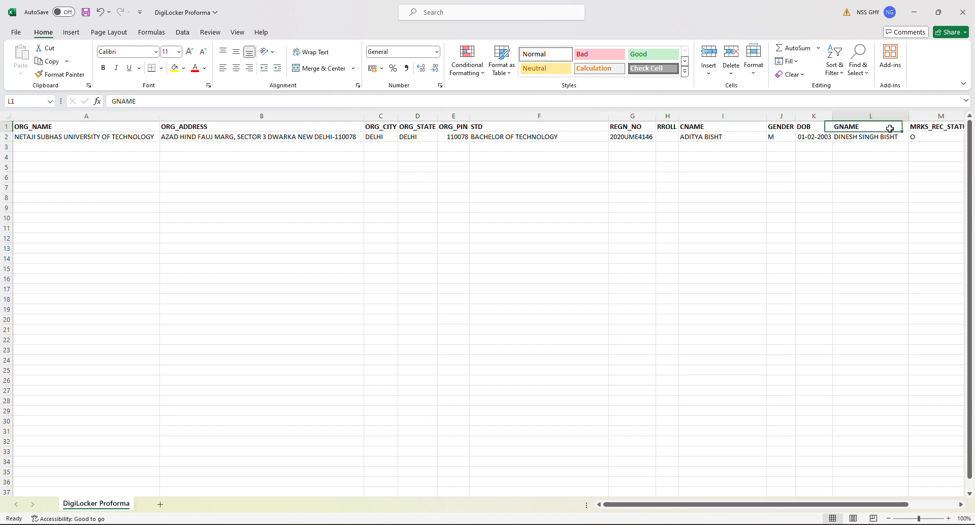
left_click(3, 127)
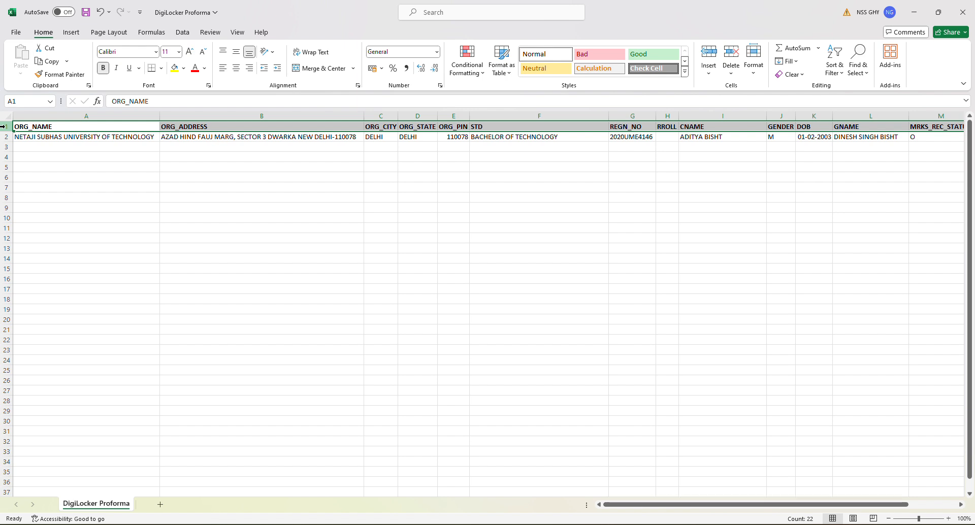
left_click(42, 148)
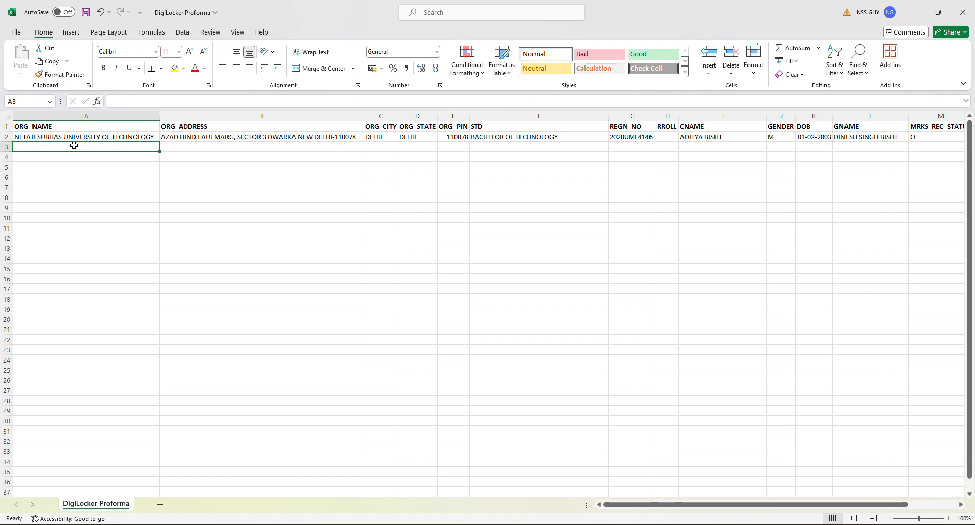
Step: Enter 'Pranabananda College' in A3 and its Dimapur street address in B3
type("Pra")
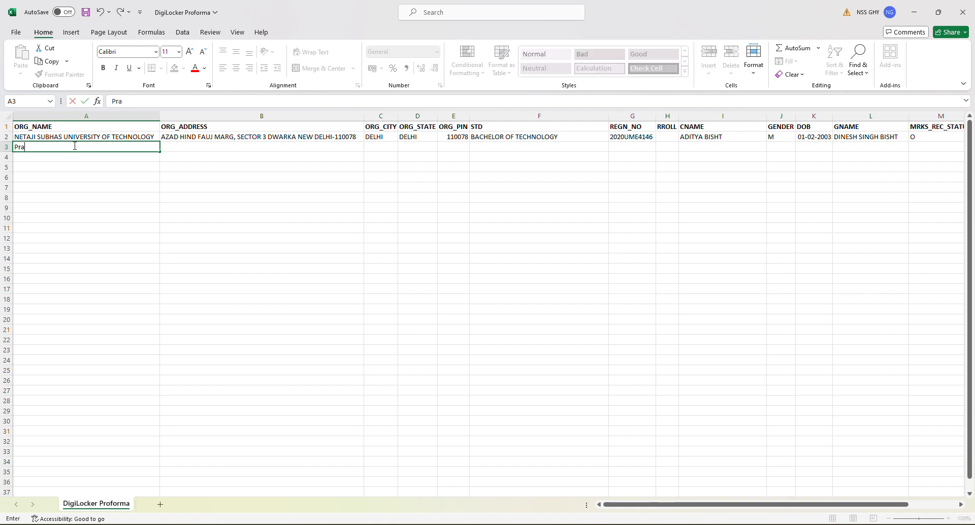
type("nabana")
key("BackSpace")
type("and")
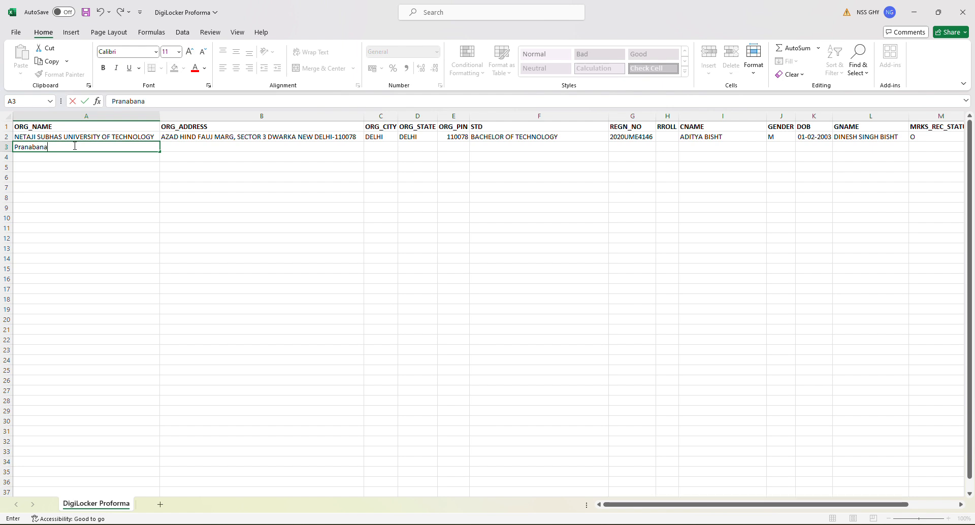
type("a College")
key("Tab")
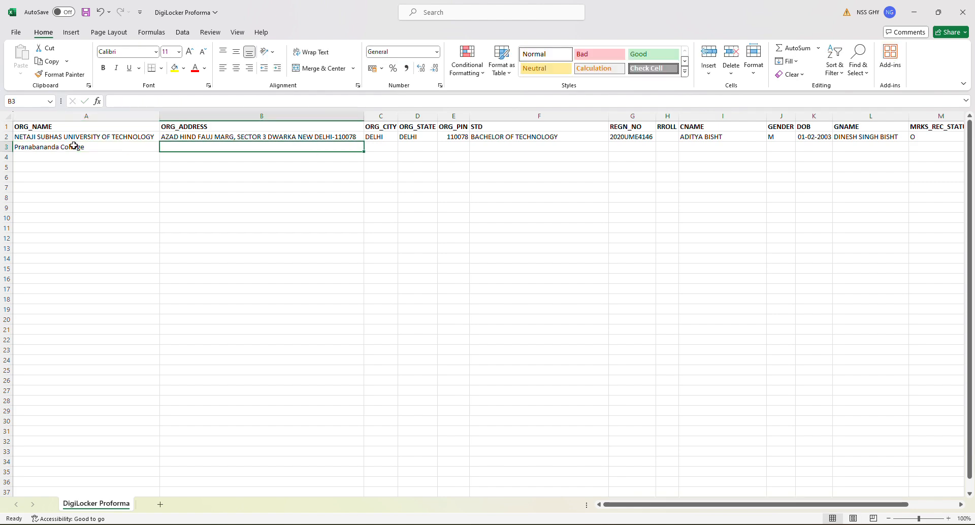
type("Sing")
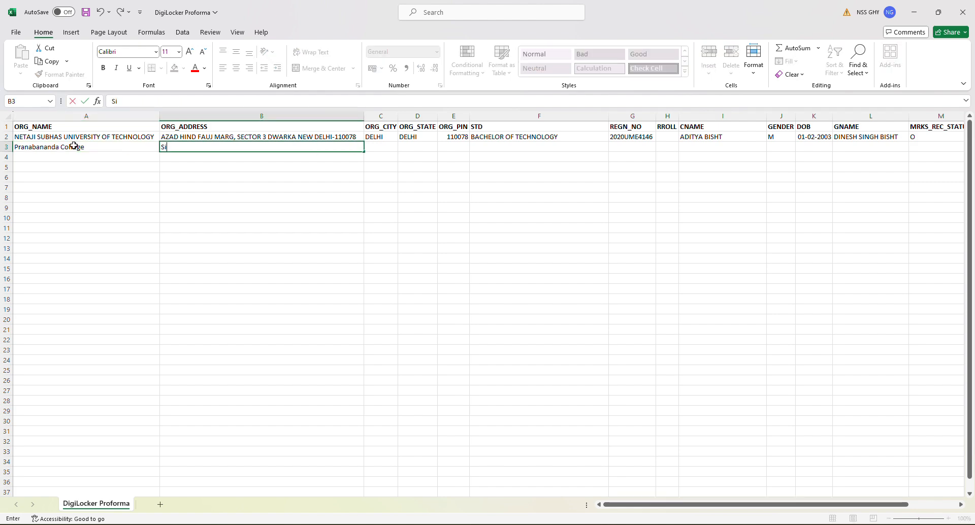
key("BackSpace")
key("BackSpace")
type("gnal Basti, Dimapur")
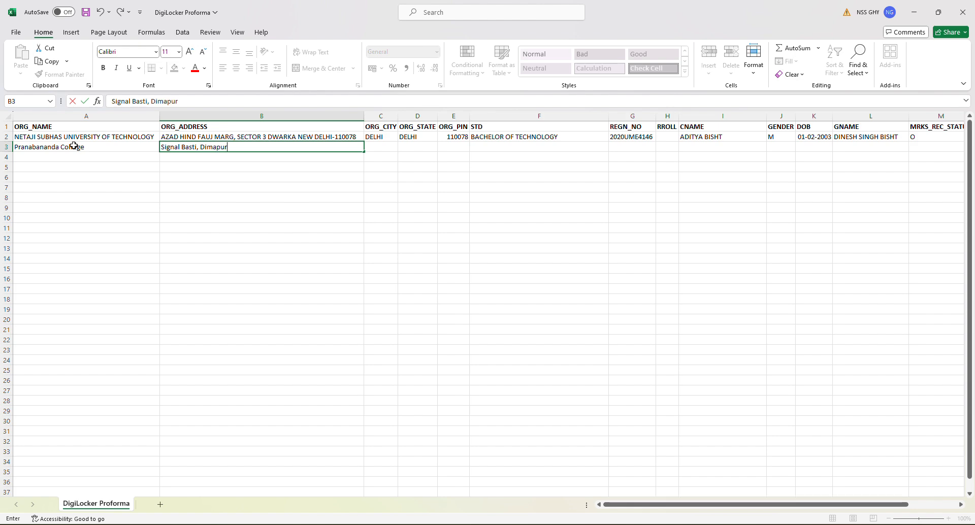
key("Tab")
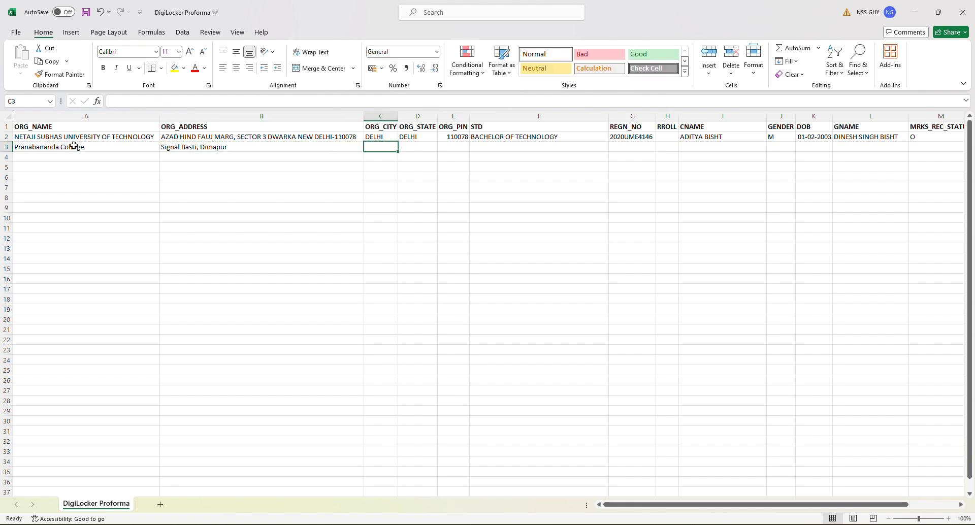
Step: Fill C3 to F3 with Dimapur, Nagaland, 797112 and course BA Arts
type("Dimap")
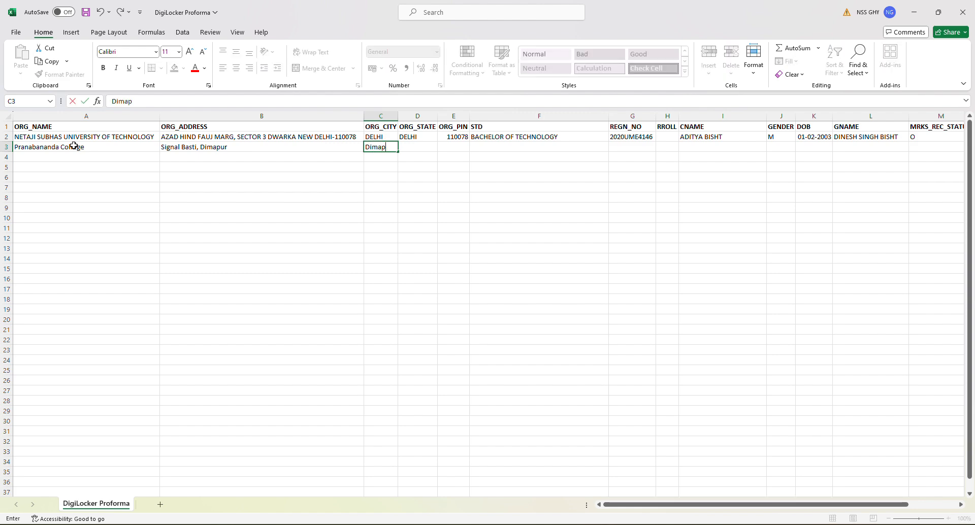
type("ur")
key("Tab")
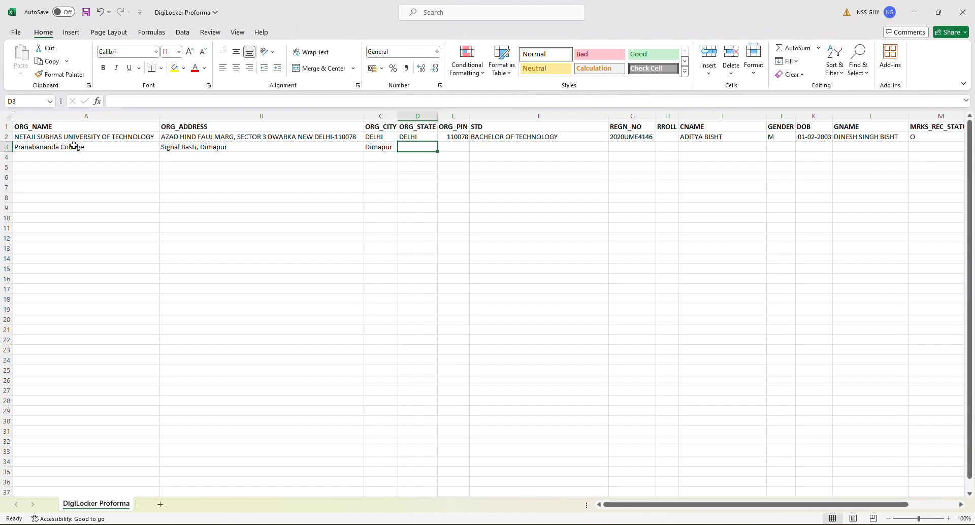
type("Nagaland")
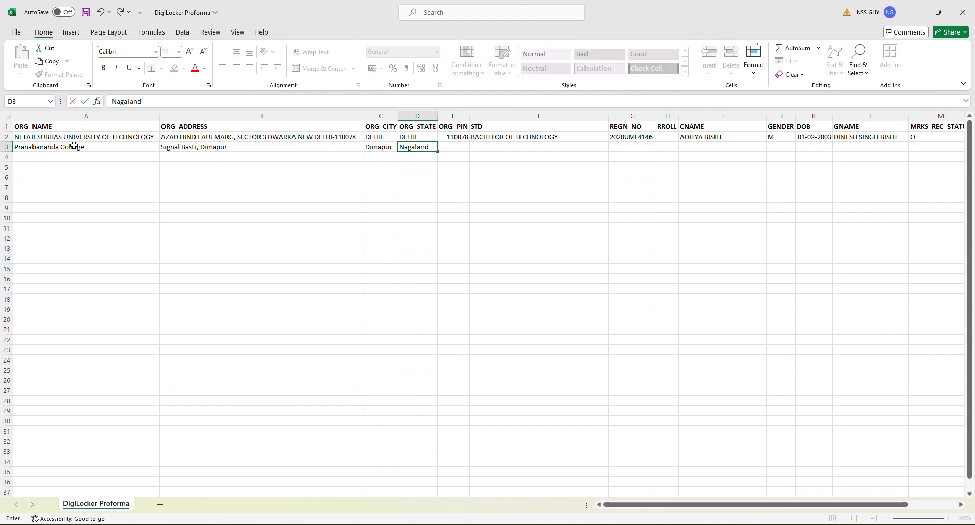
key("Tab")
type("797")
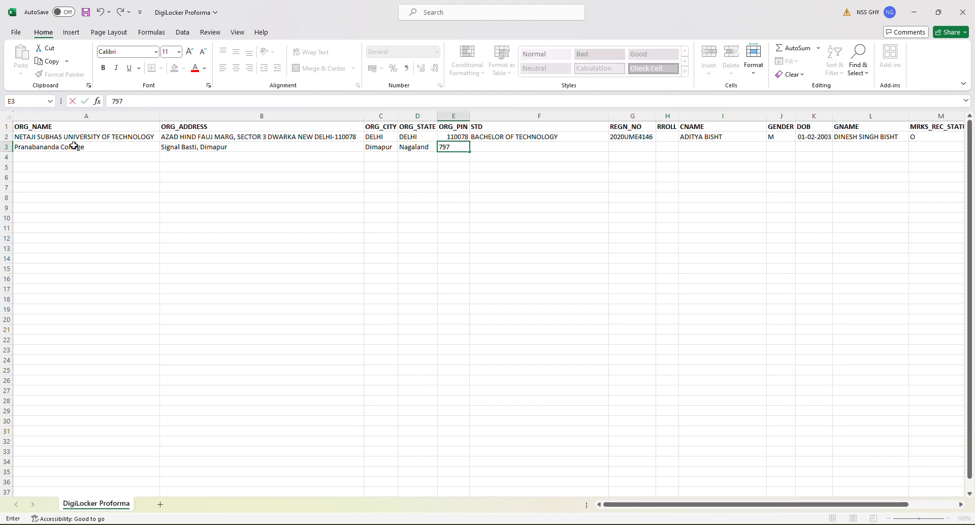
type("112")
key("Tab")
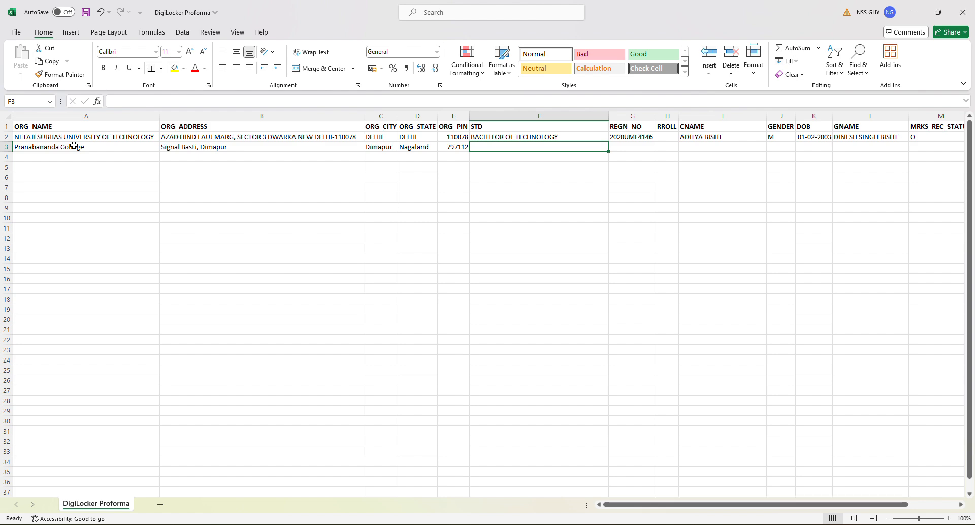
type("BA")
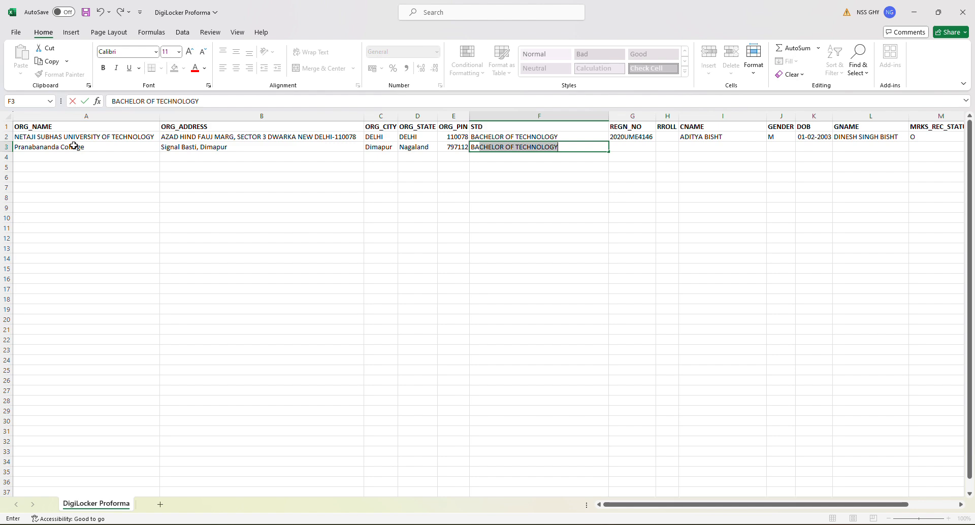
type(" Arts")
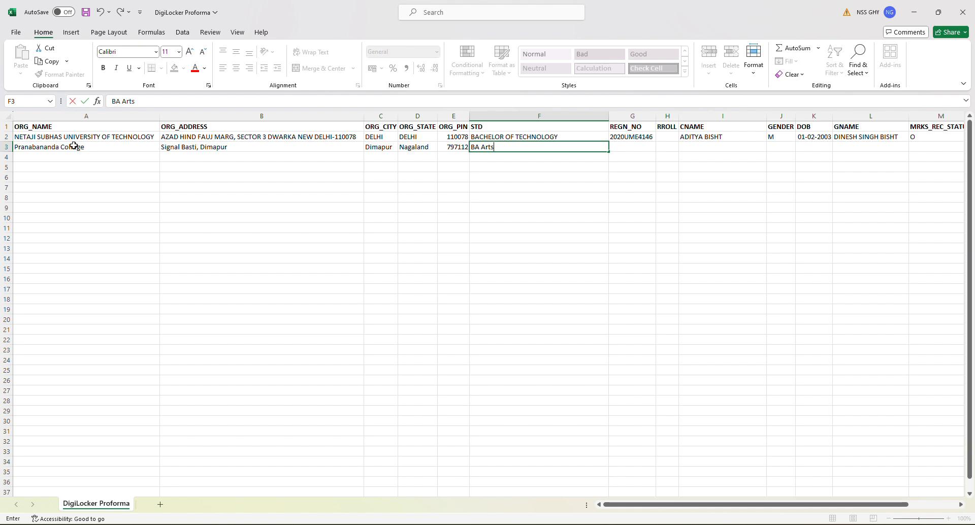
key("Tab")
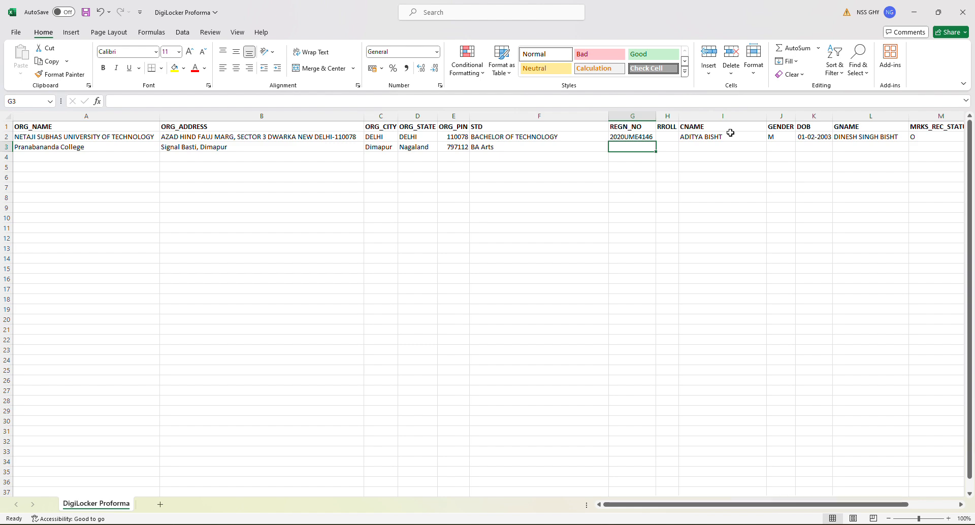
Step: Enter the student's registration number in G3 and move to the name column
type("12345678")
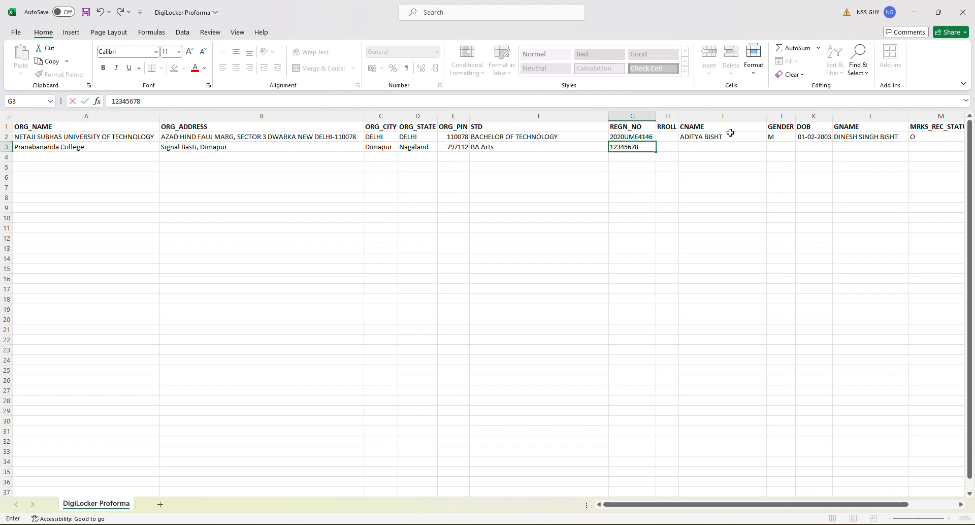
key("Tab")
key("Right")
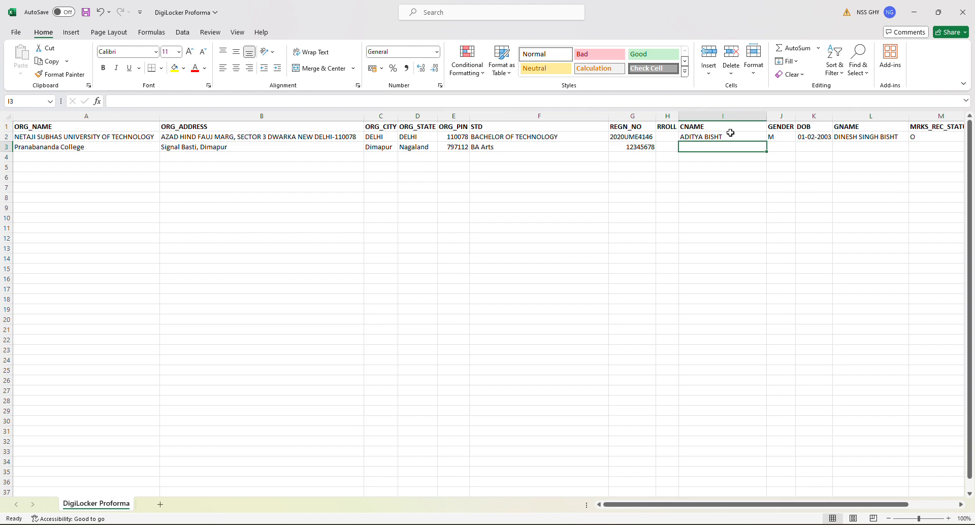
key("Left")
key("Right")
Step: Enter the student's name, gender M, DOB 26-06-2001 and the guardian's name in row 3
type("John")
key("Tab")
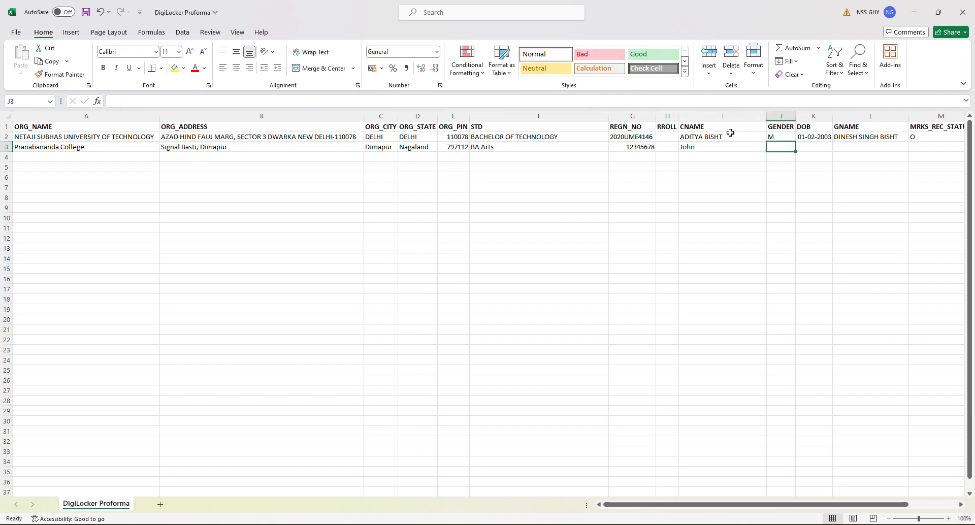
type("M")
key("Tab")
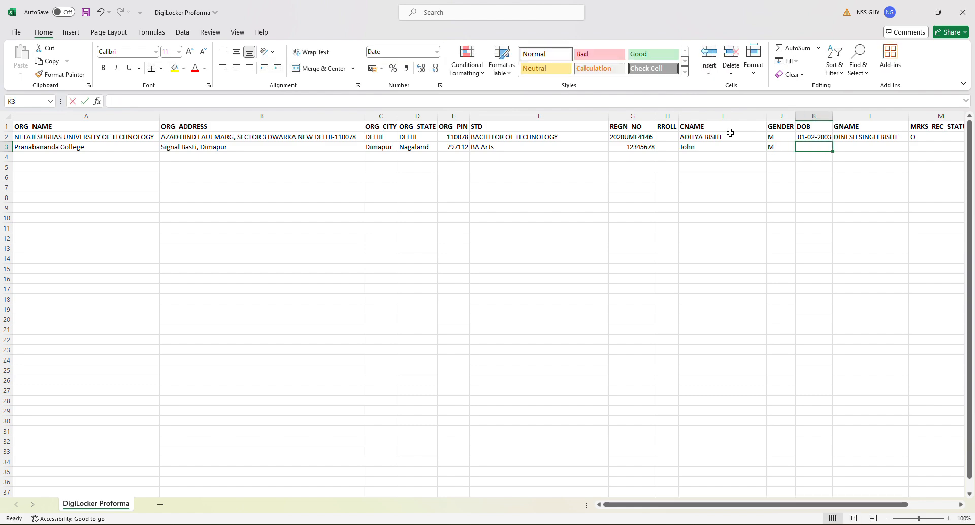
type("26")
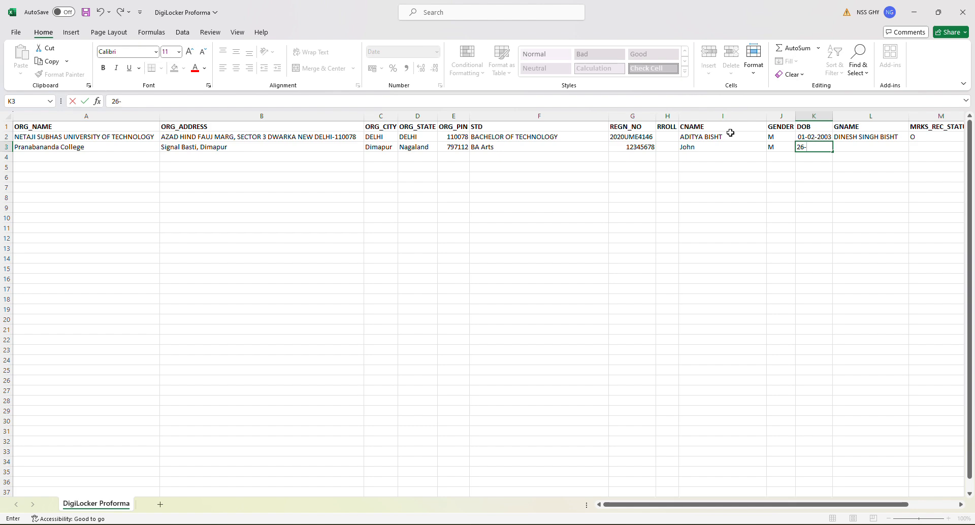
type("-06-2001")
key("Tab")
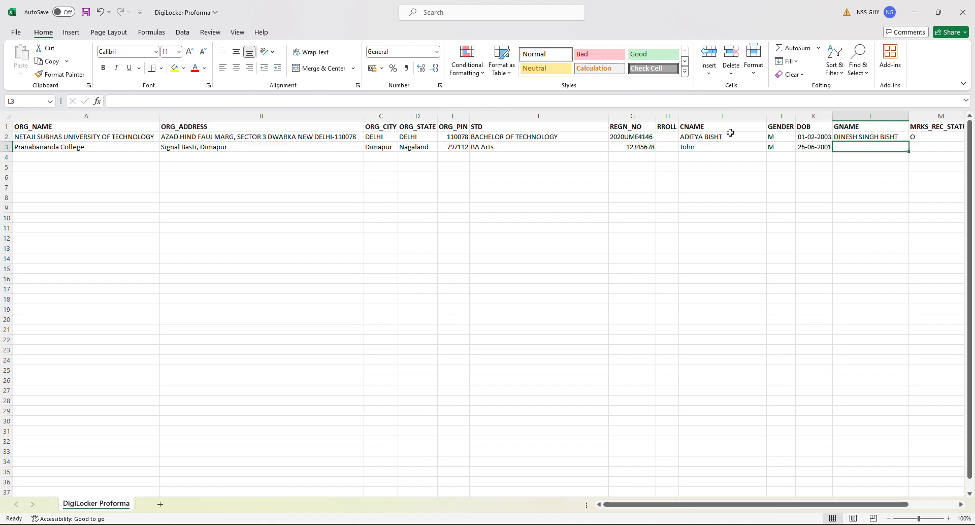
type("Jonathan")
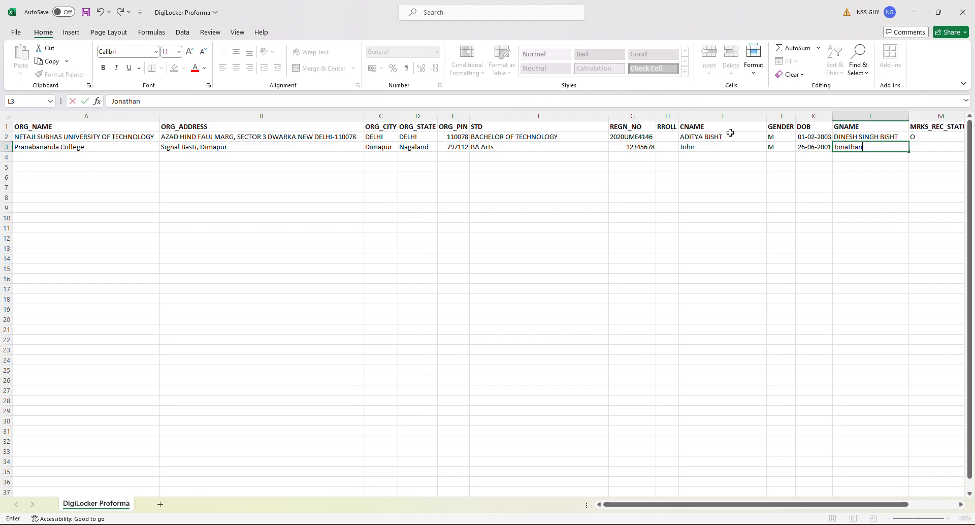
key("Tab")
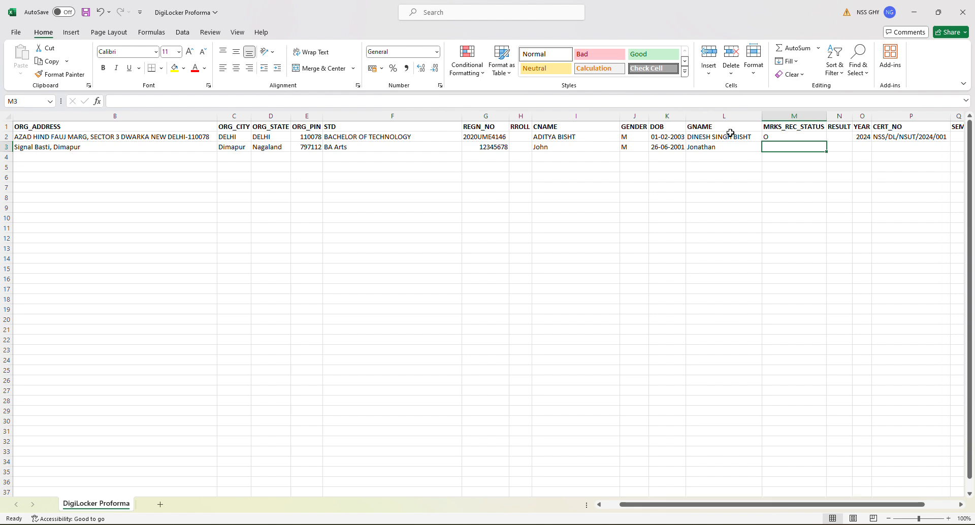
Step: Set row 3's marks record status to O in M3 and YEAR to 2024 in O3
type("O")
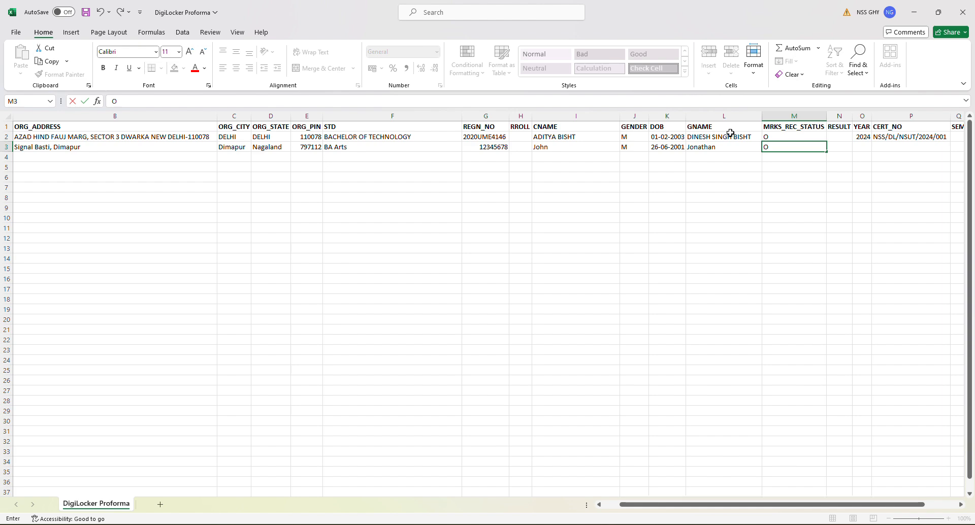
key("ctrl+Return")
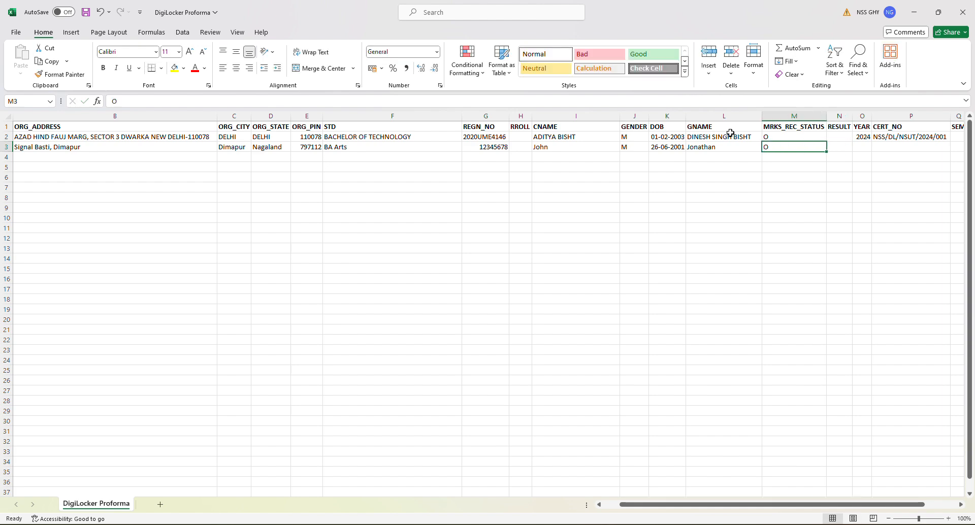
key("Tab")
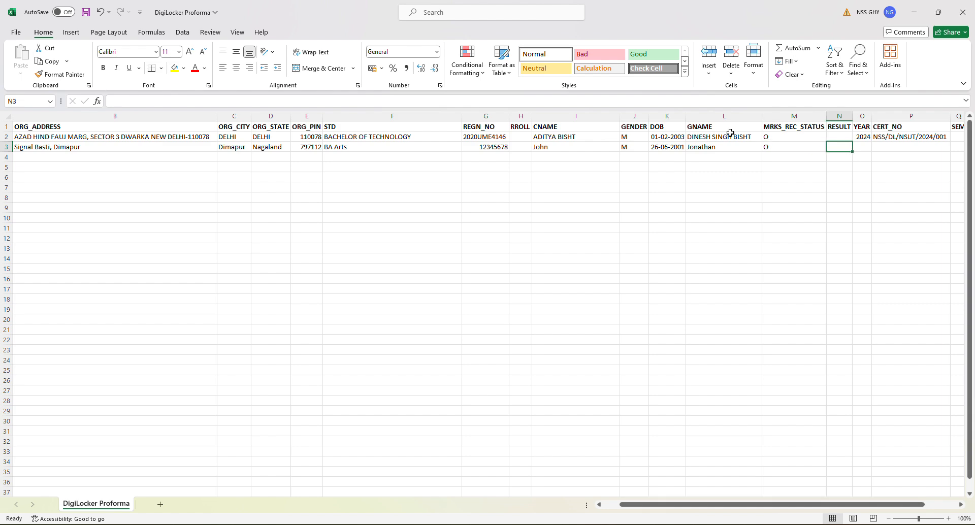
key("Tab")
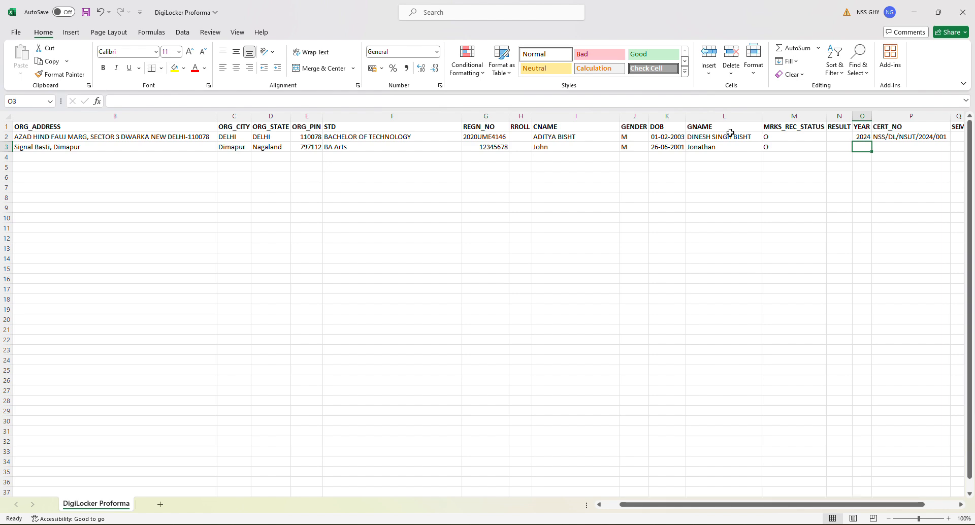
type("2024")
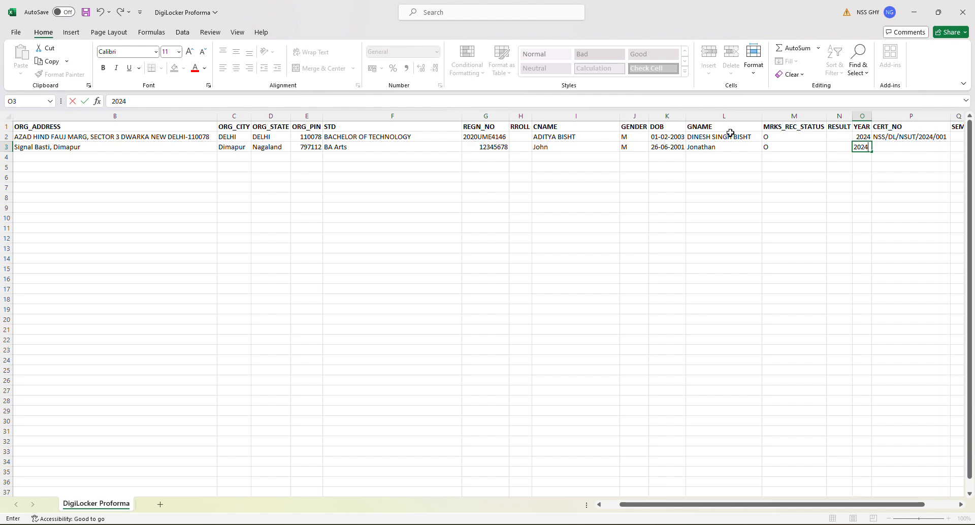
key("Tab")
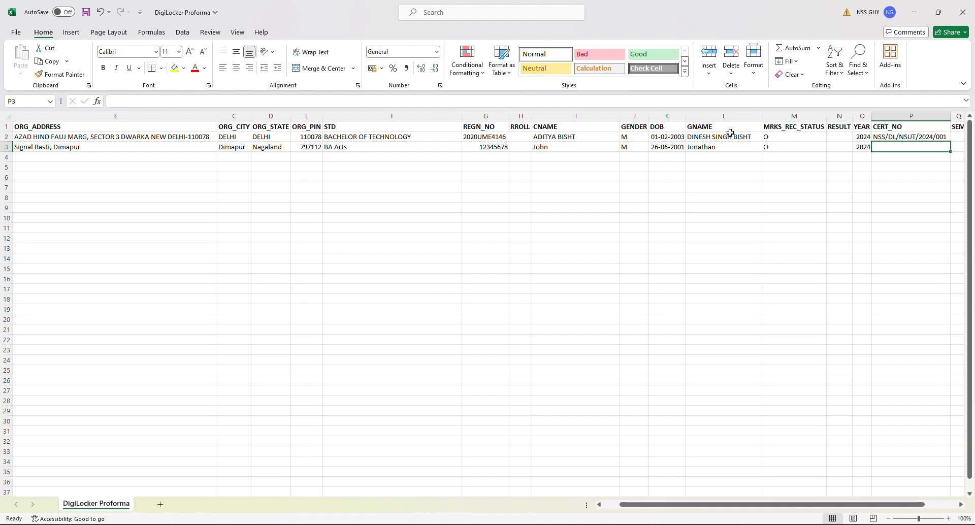
key("Right")
key("Right")
key("Left")
key("Left")
key("Left")
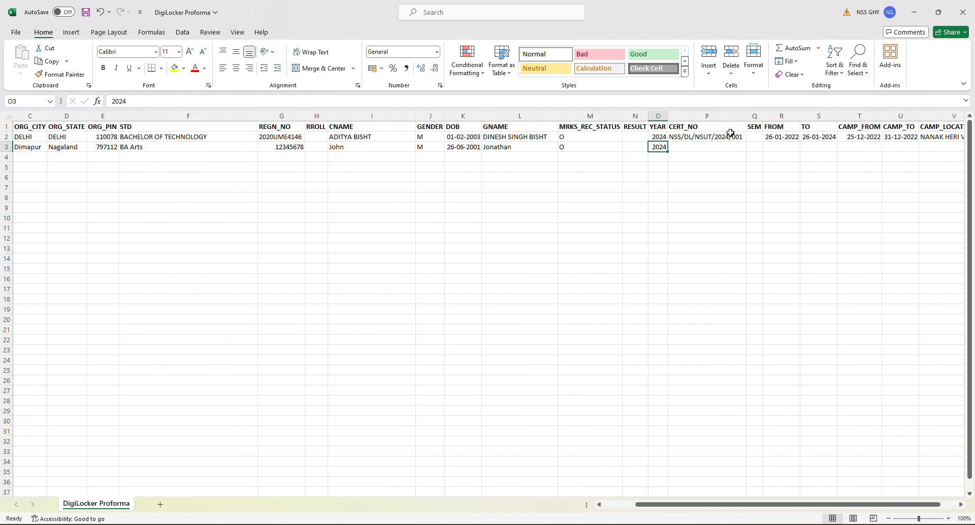
key("Right")
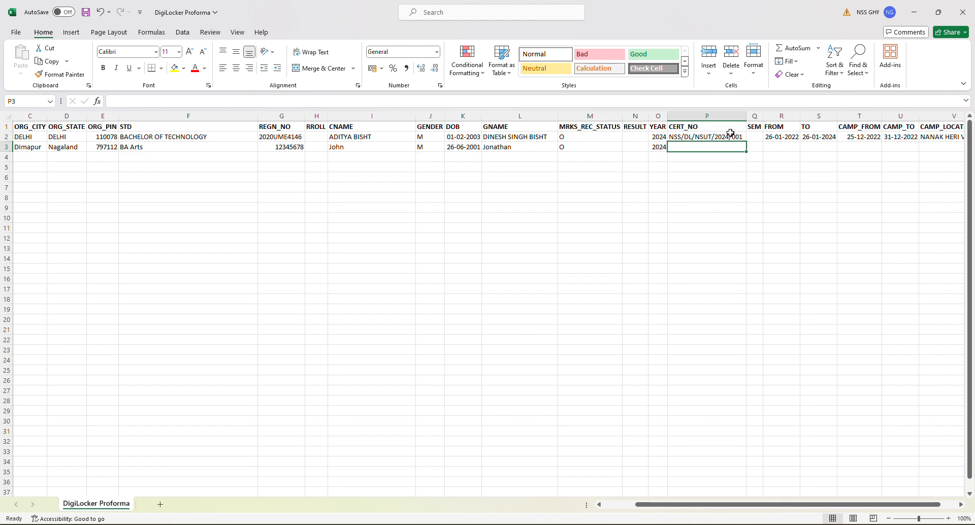
Step: Enter certificate numbers PCD/NSS/2024/001 in P3 and PCD/NSS/2024/002 in P4
type("P")
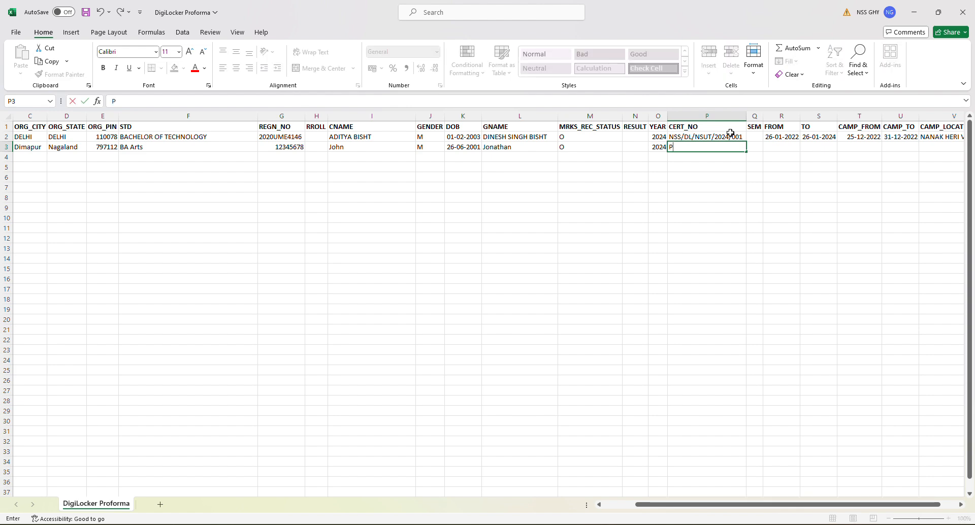
type("CD/NSS/2024/001")
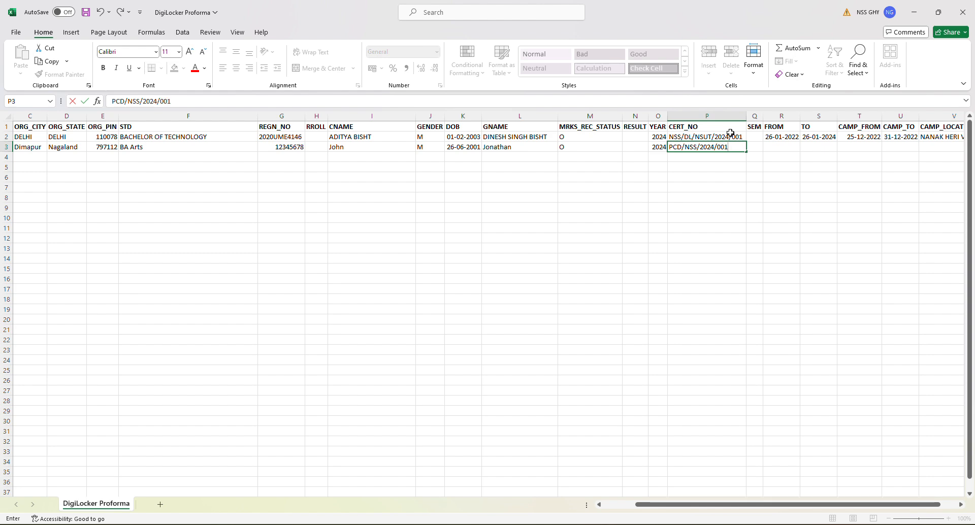
key("Return")
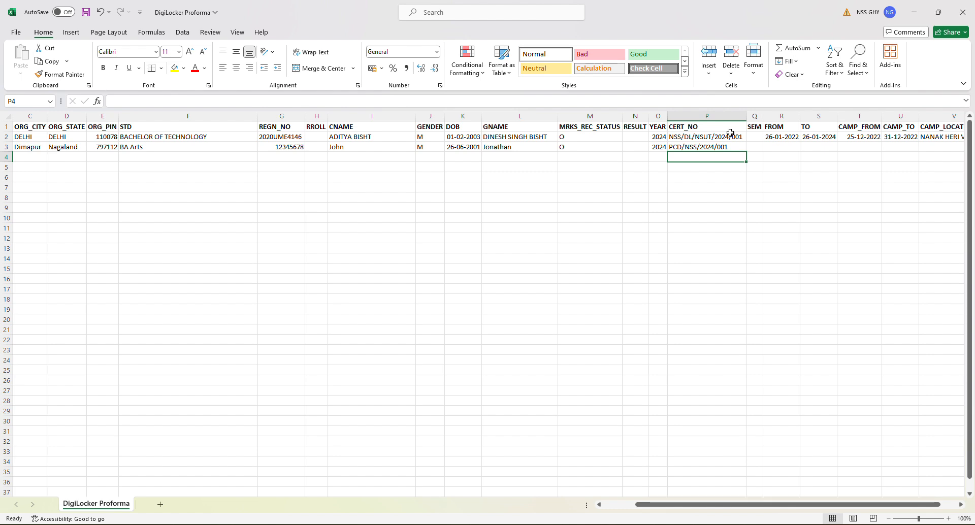
type("PCD/NSS/2024/001")
double_click(738, 158)
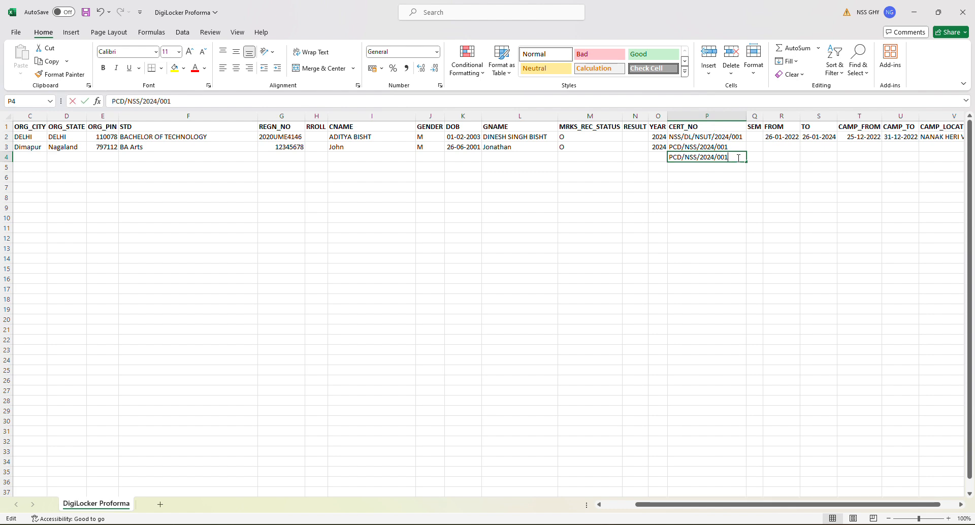
key("BackSpace")
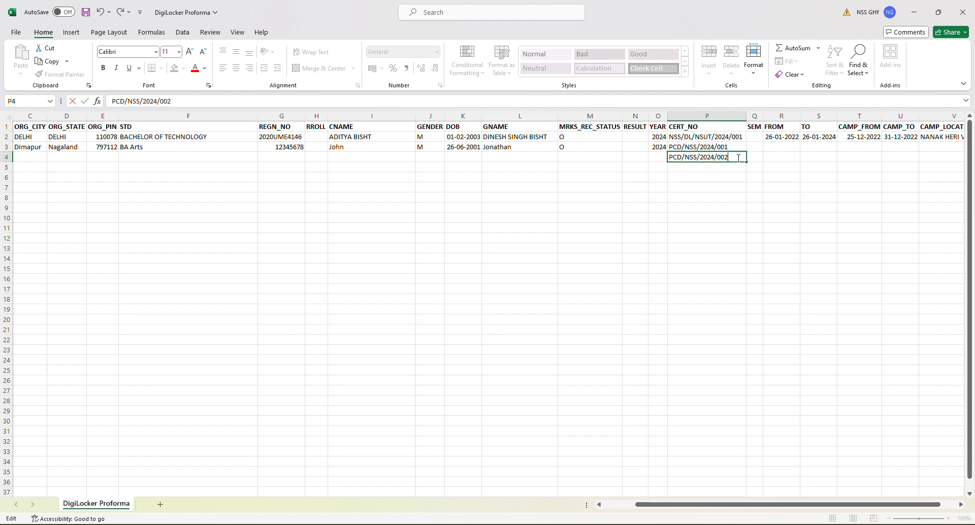
key("Return")
Step: Fill P5 with PCD/NSS/2024/003 and select the three certificate numbers P3:P5
key("ctrl+d")
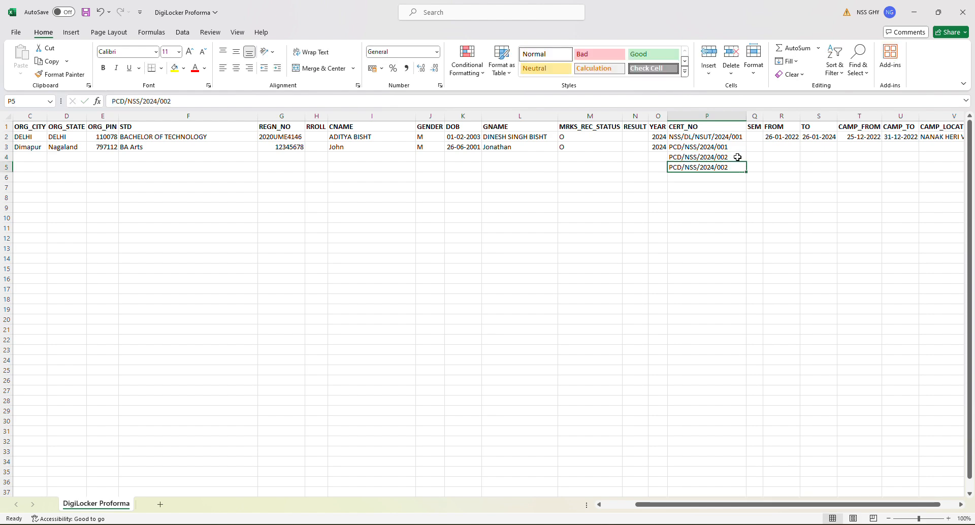
double_click(731, 168)
key("BackSpace")
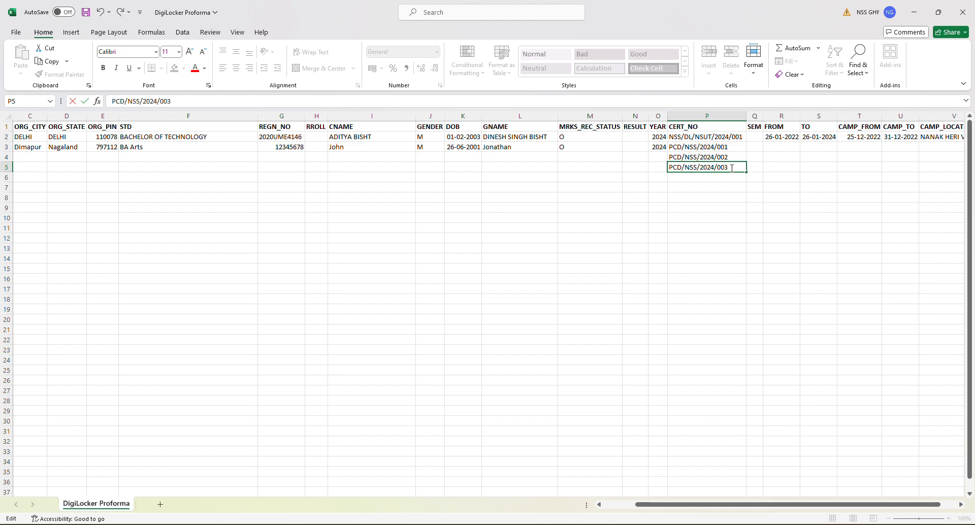
key("Return")
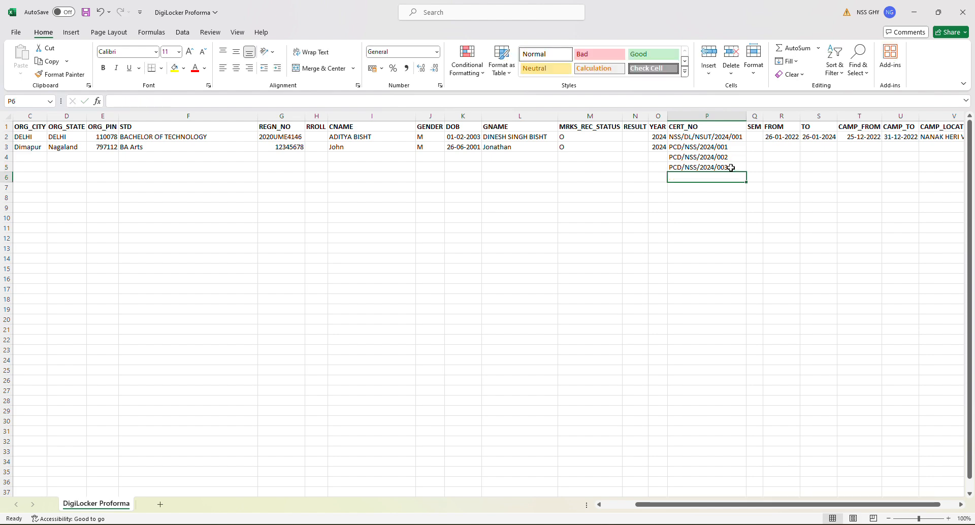
left_click(721, 149)
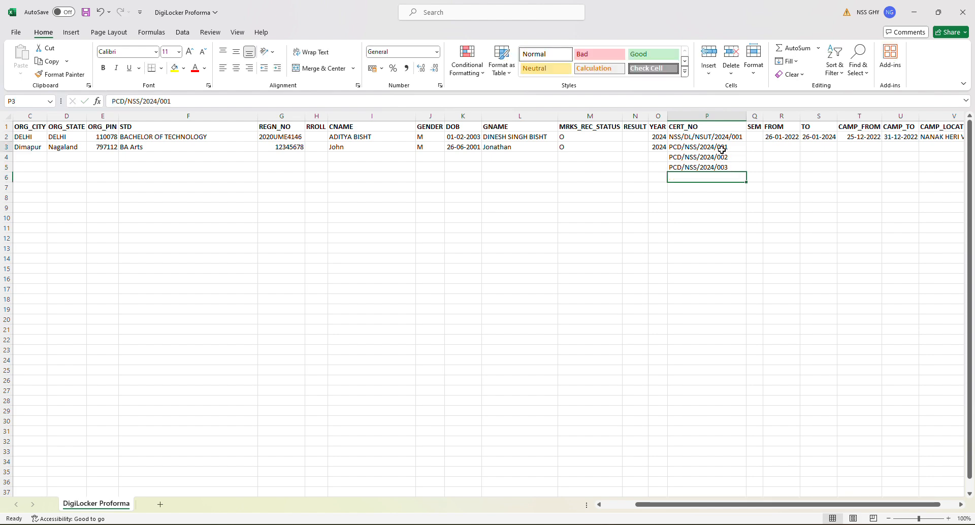
left_click_drag(721, 149, 718, 168)
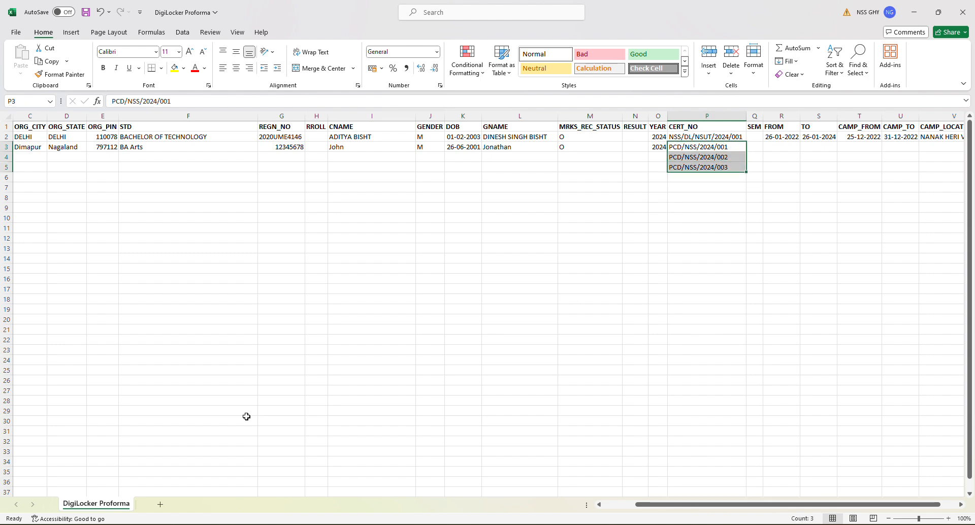
mouse_move(265, 524)
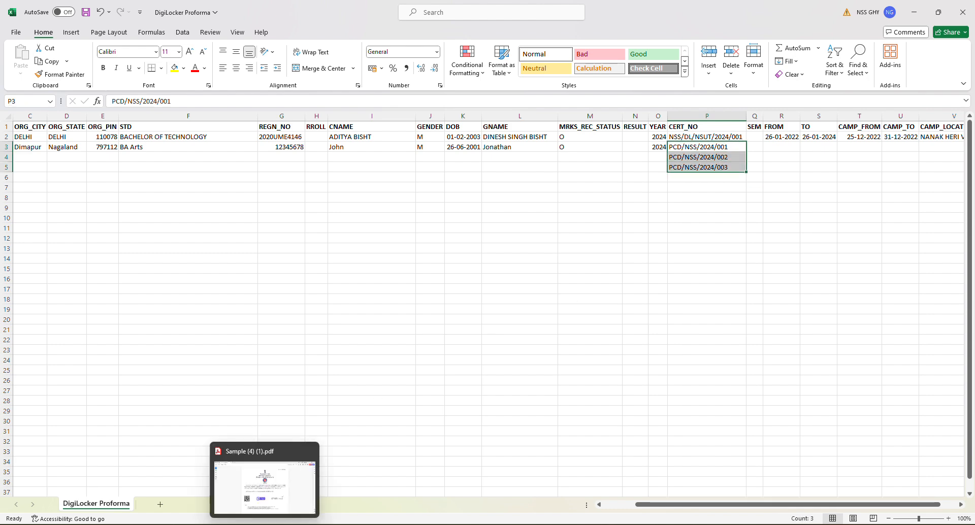
Step: Check the serial number line on the sample certificate PDF, then return to the DigiLocker Proforma workbook
left_click(264, 524)
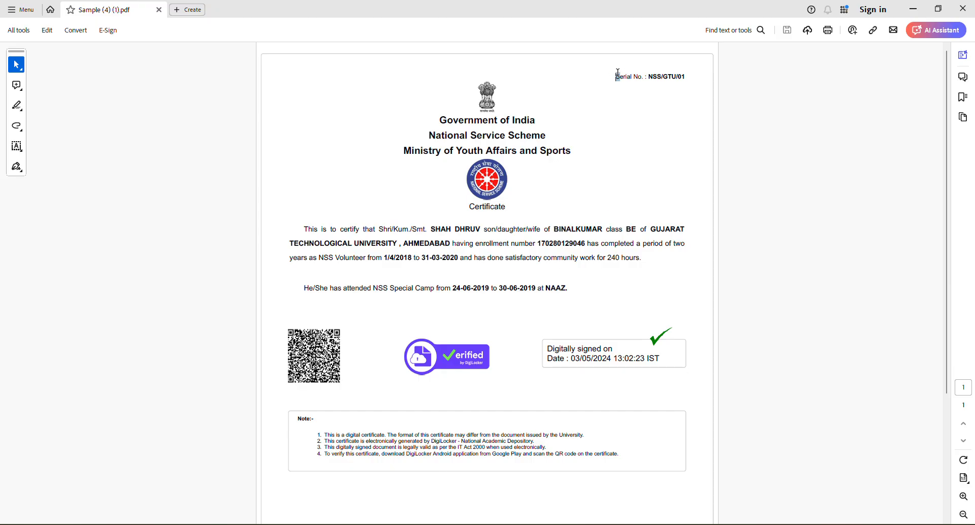
left_click_drag(616, 76, 694, 77)
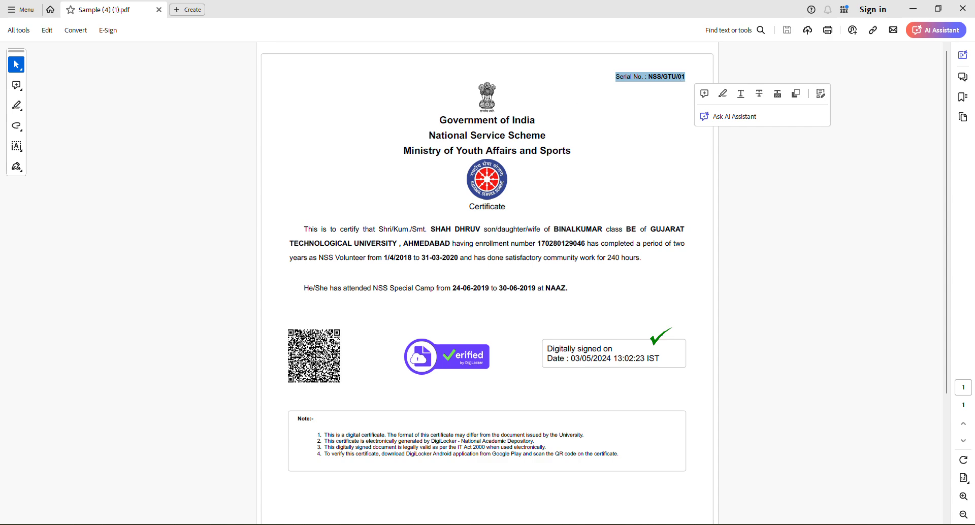
mouse_move(264, 524)
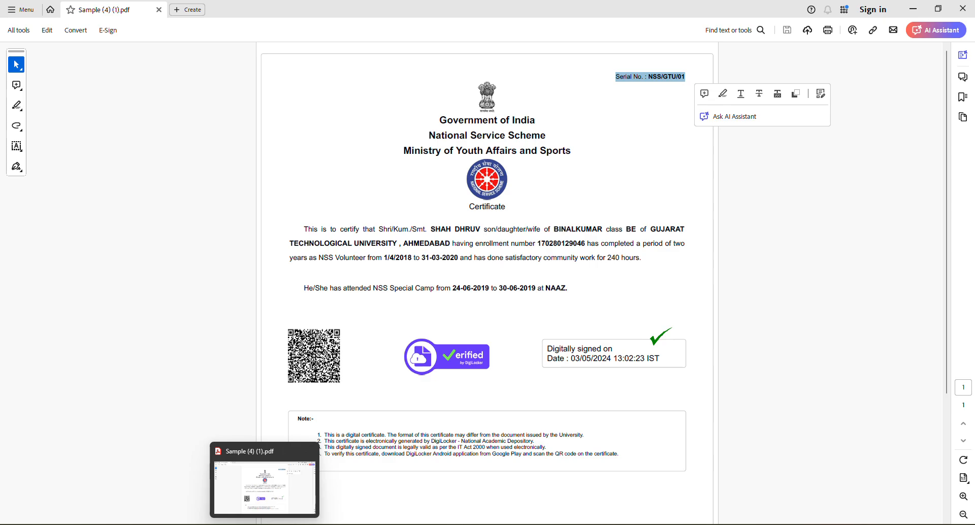
left_click(287, 524)
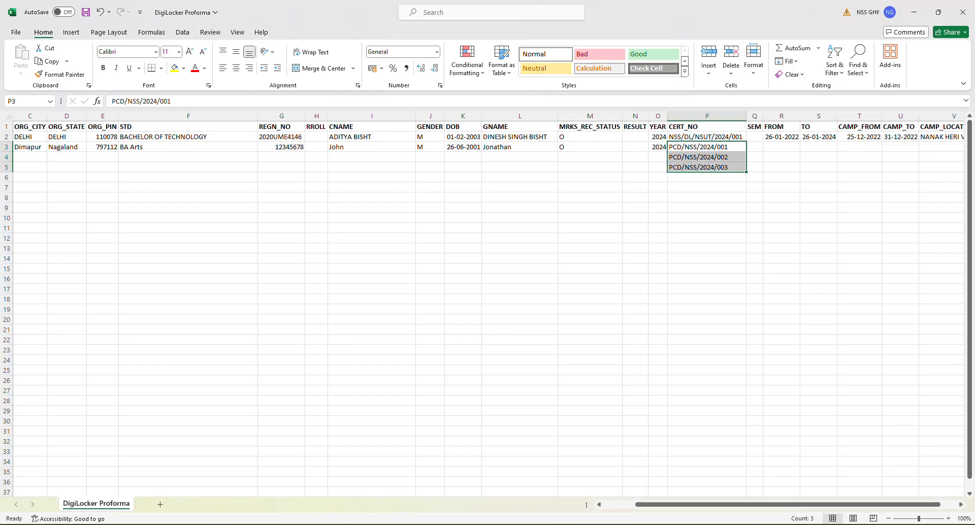
Step: Deselect the certificate numbers and locate row 3's FROM and TO service-date cells
left_click(709, 266)
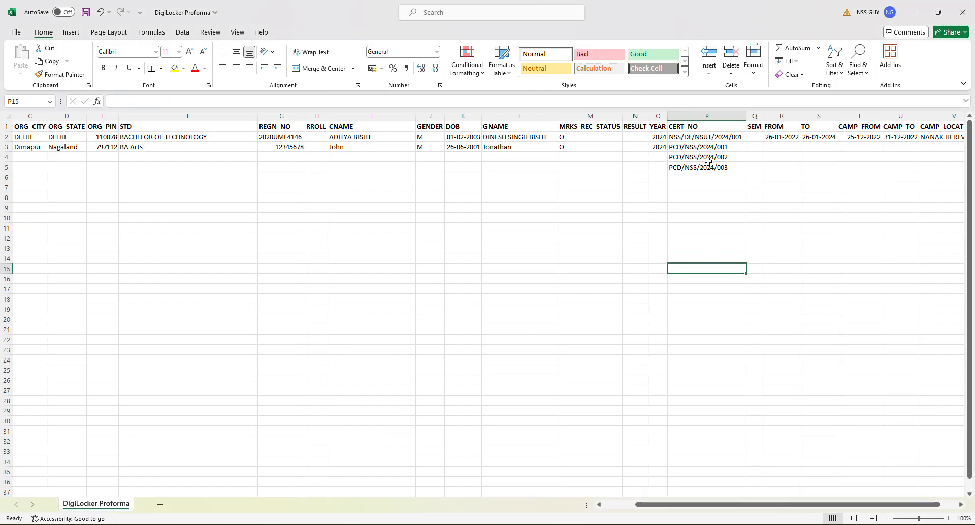
left_click(777, 148)
key("Left")
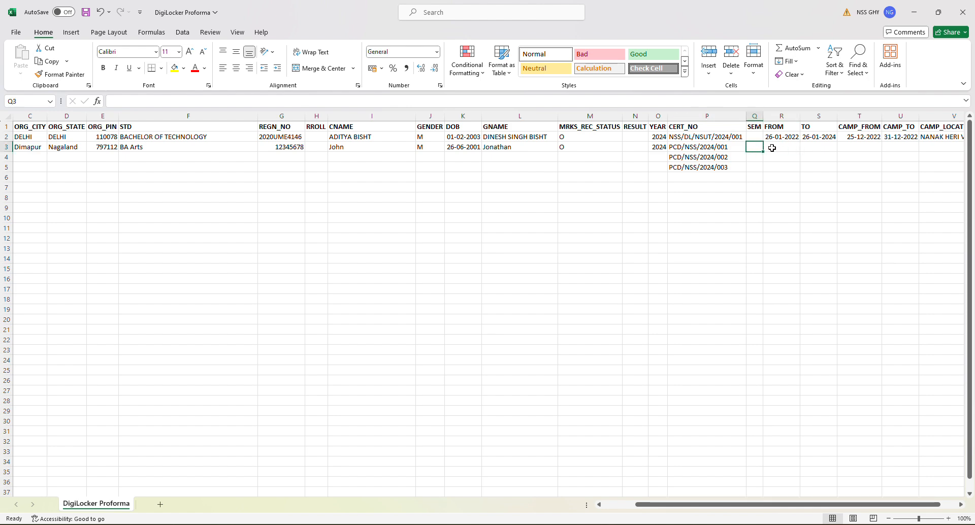
left_click(775, 148)
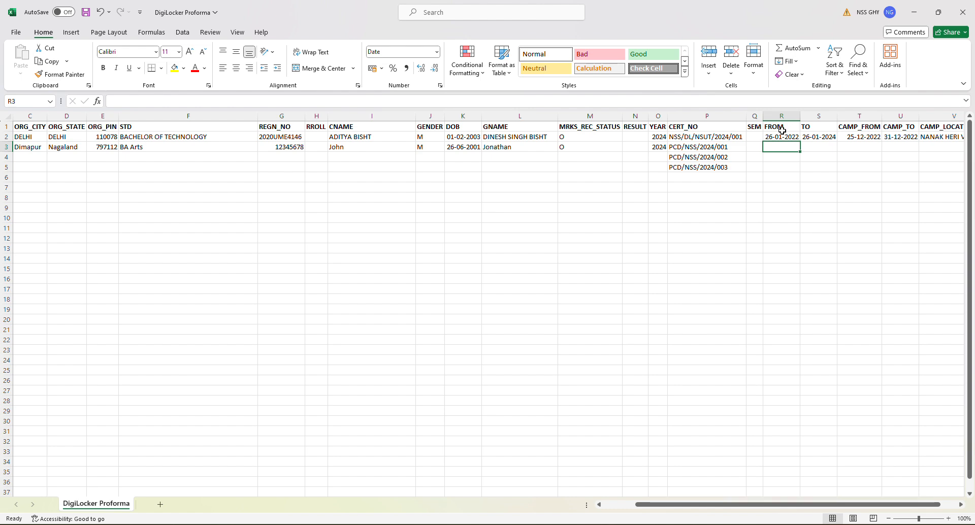
left_click_drag(773, 127, 813, 126)
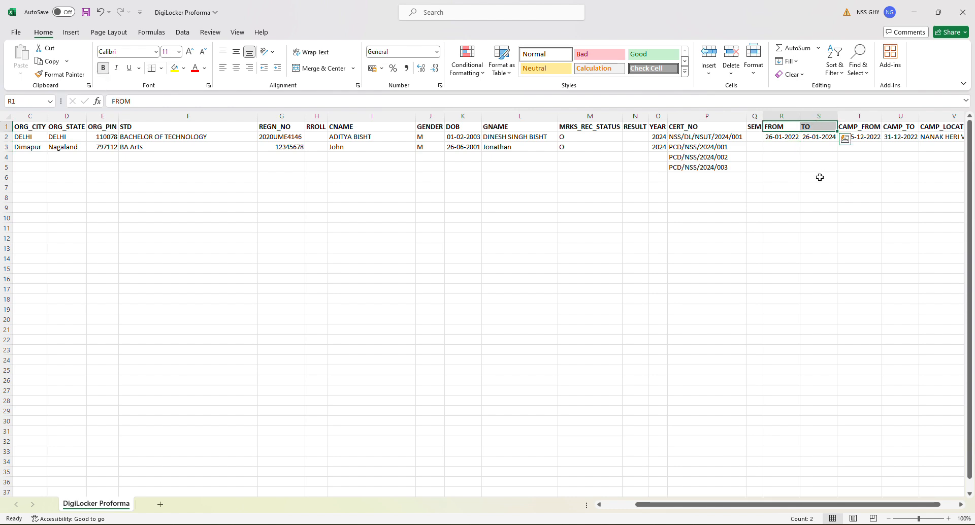
left_click(775, 149)
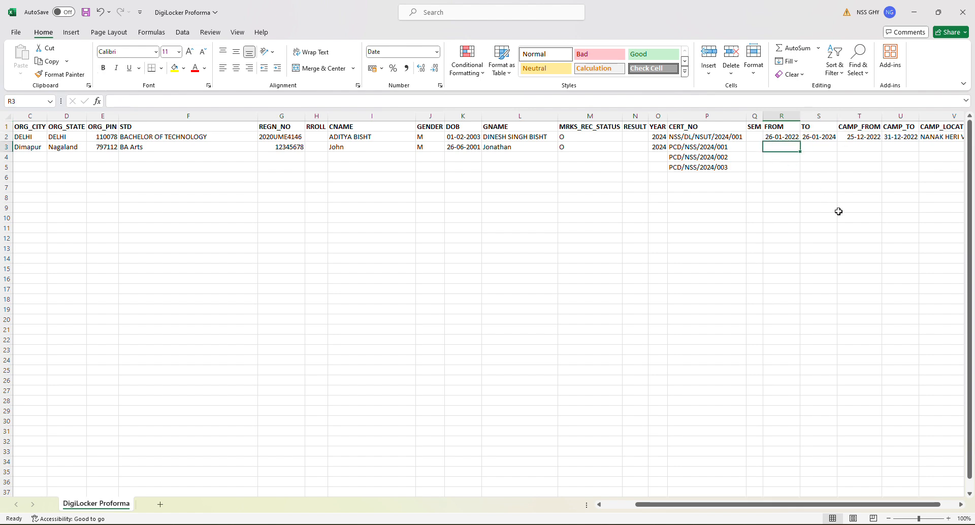
Step: Enter FROM 01-04-2022 in R3 and TO 09-05-2024 in S3
type("01-")
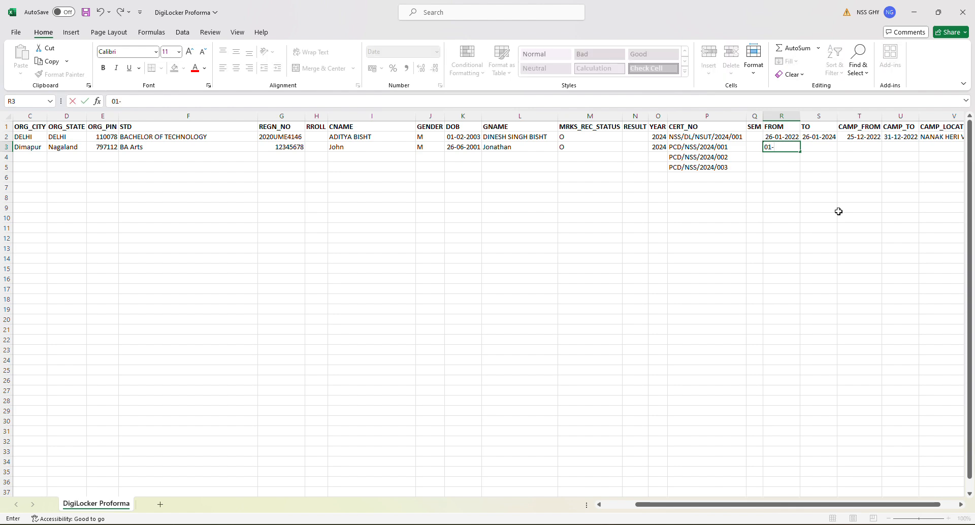
type("04-2022")
key("Tab")
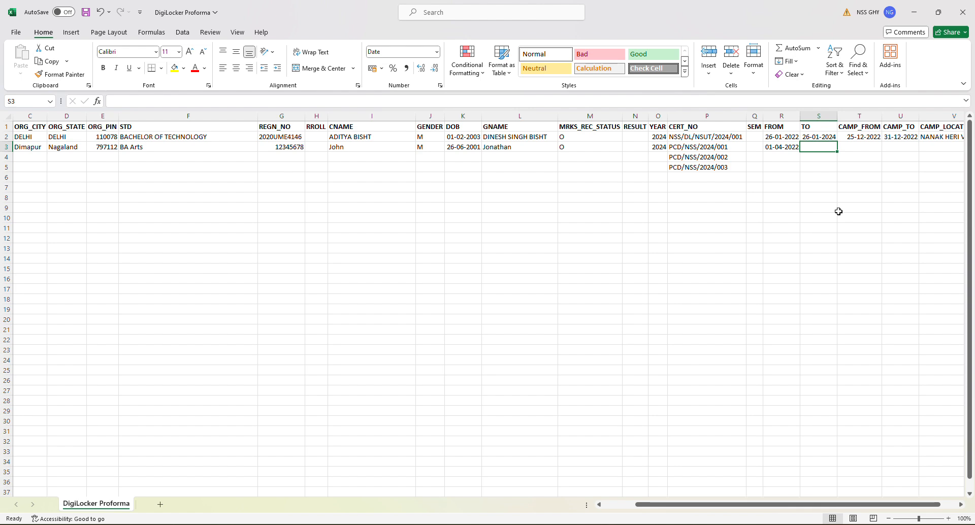
type("09")
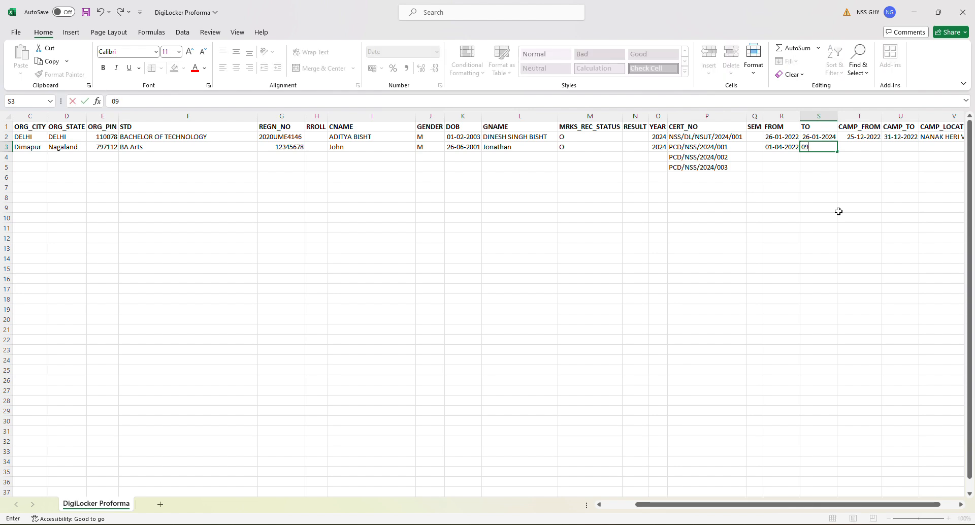
type("-05-2024")
key("Tab")
key("Left")
key("Left")
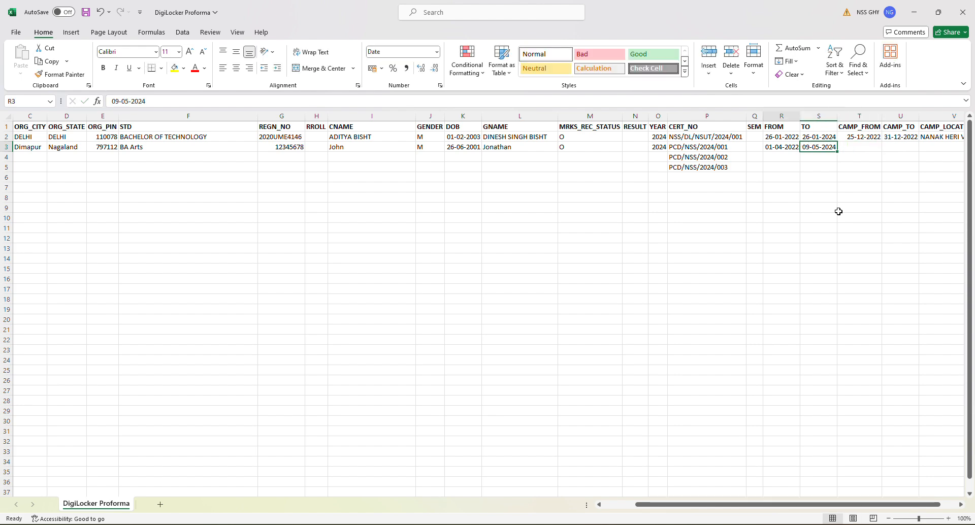
key("shift+Right")
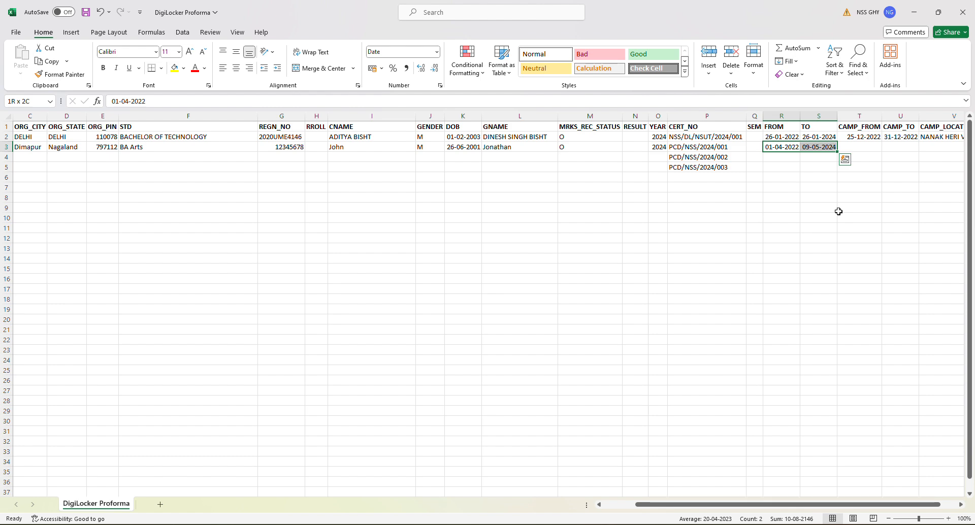
key("Right")
key("Right")
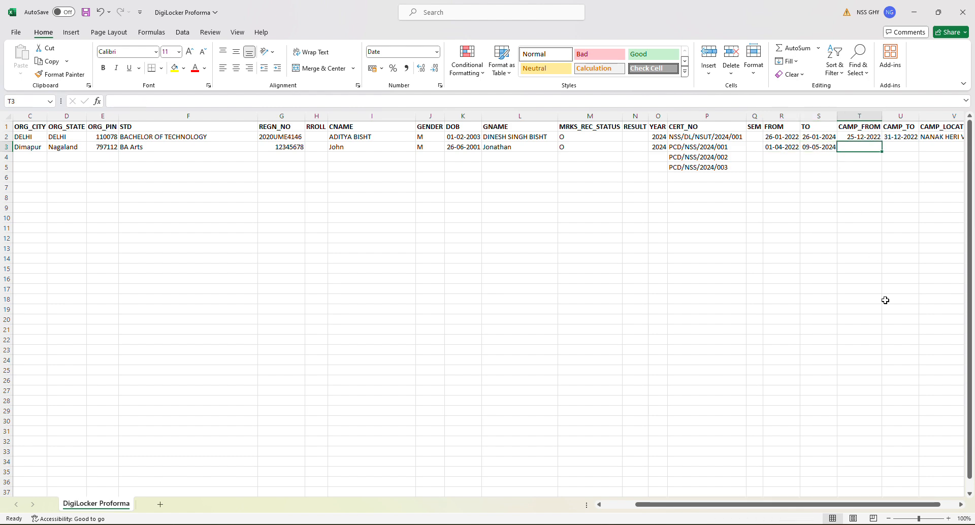
Step: Enter camp dates 14-11-2023 and 20-11-2023 and location Burma Camp in T3 to V3
left_click(960, 504)
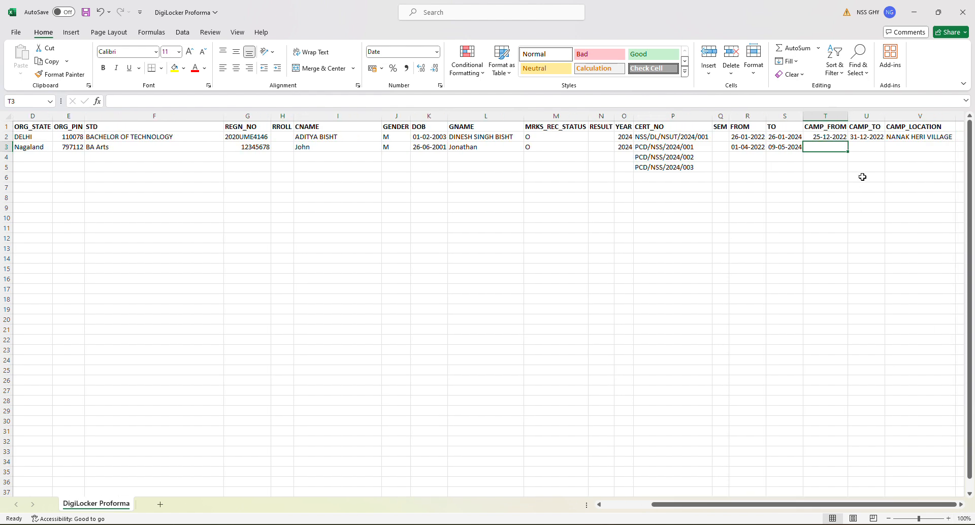
left_click(857, 148)
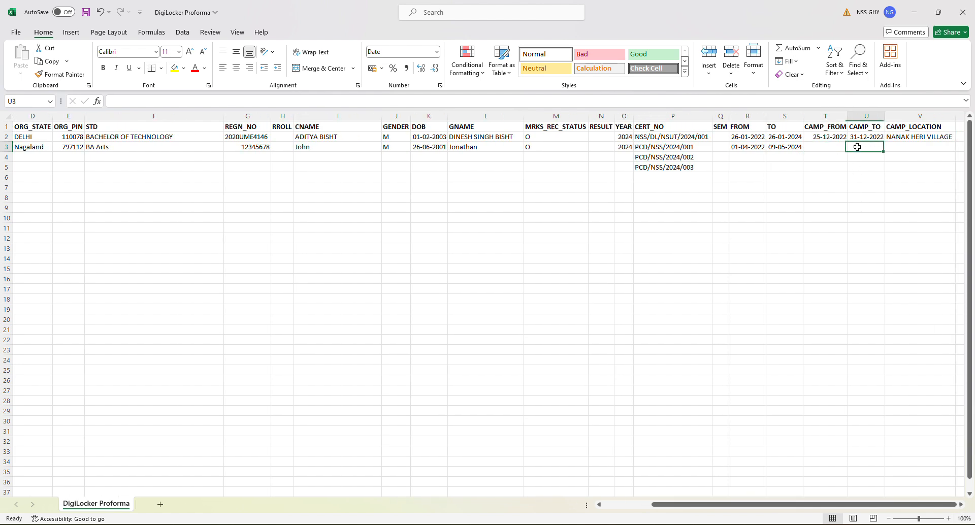
left_click(905, 147)
left_click(819, 149)
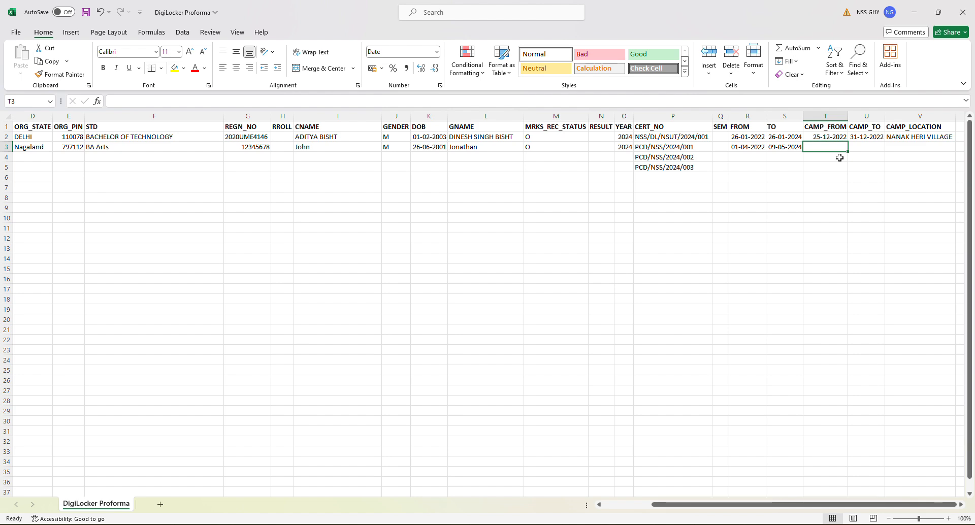
type("14")
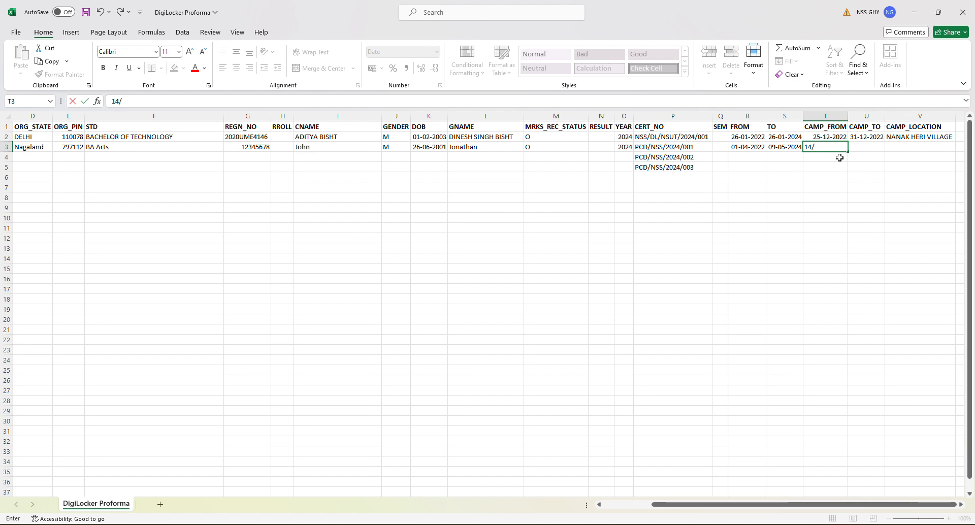
type("-11-2023")
key("Tab")
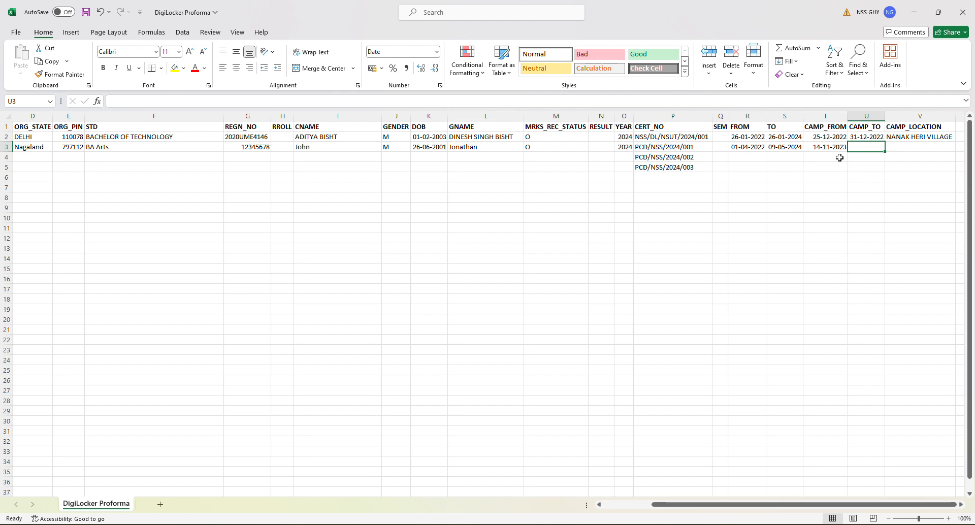
type("20-11")
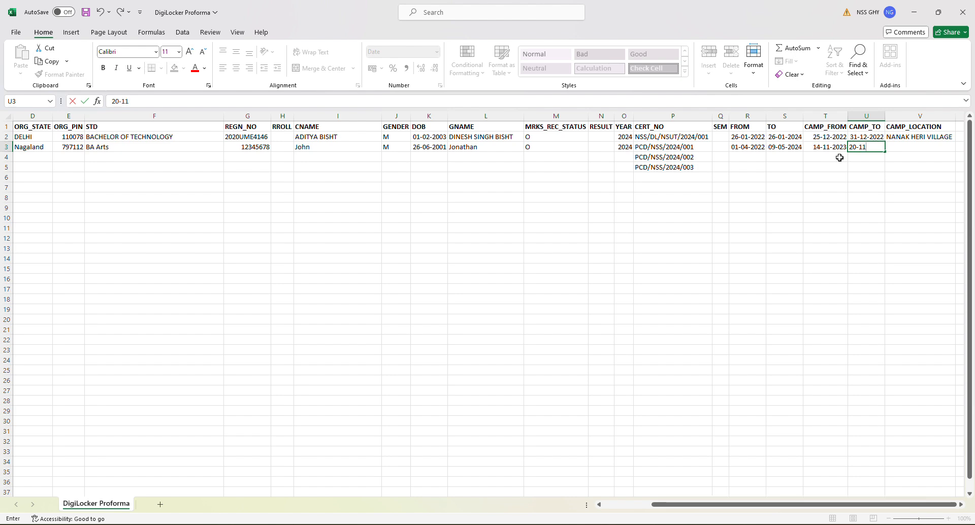
type("-2023")
key("Tab")
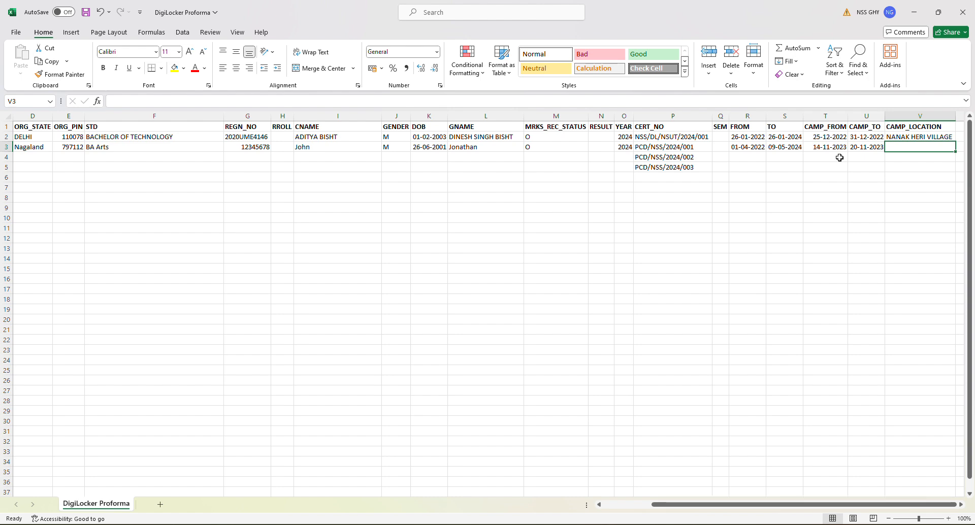
type("Burma")
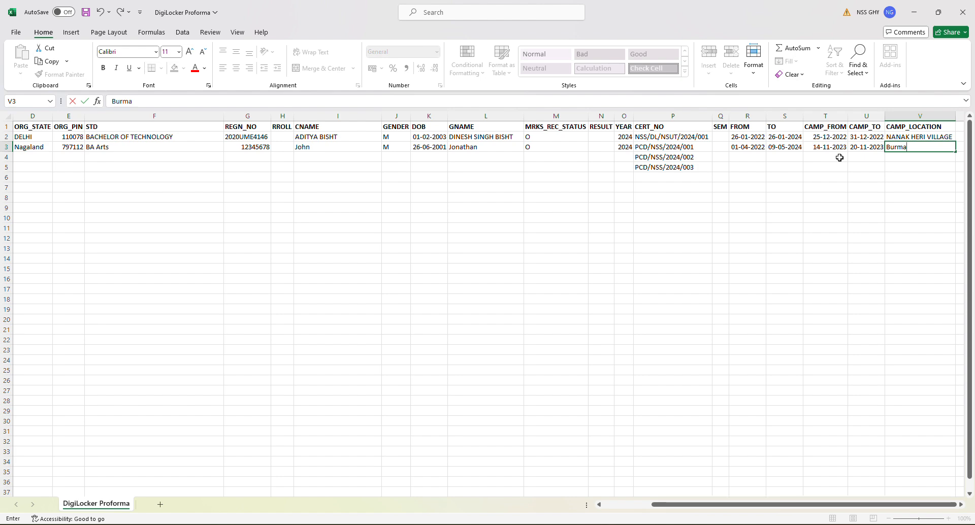
type(" Camp")
key("Tab")
key("Left")
key("Left")
key("Left")
key("Left")
key("Left")
key("Left")
key("Left")
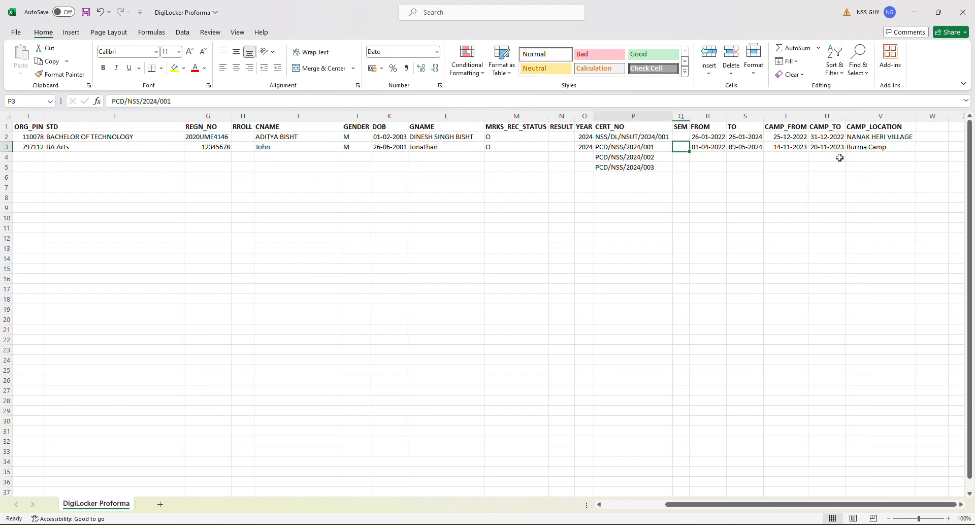
Step: Copy row 3's college name, address, Dimapur, Nagaland, 797112 and BA Arts down into A4 to F4
key("Home")
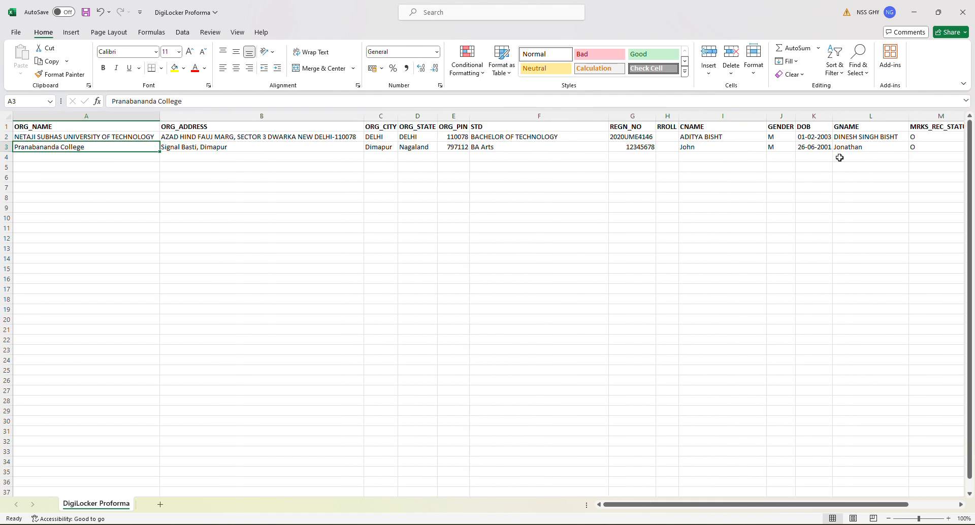
key("Down")
key("Right")
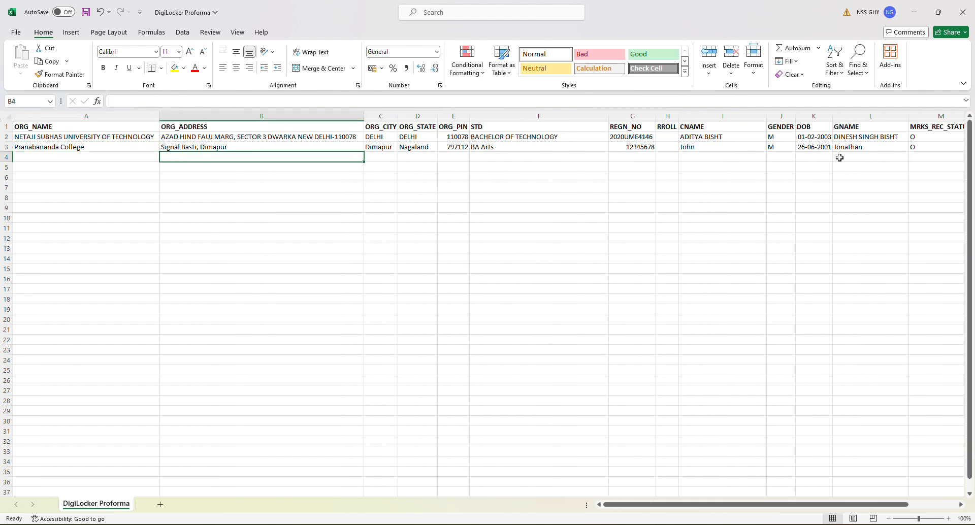
key("Left")
key("Right")
key("Right")
key("Left")
key("Left")
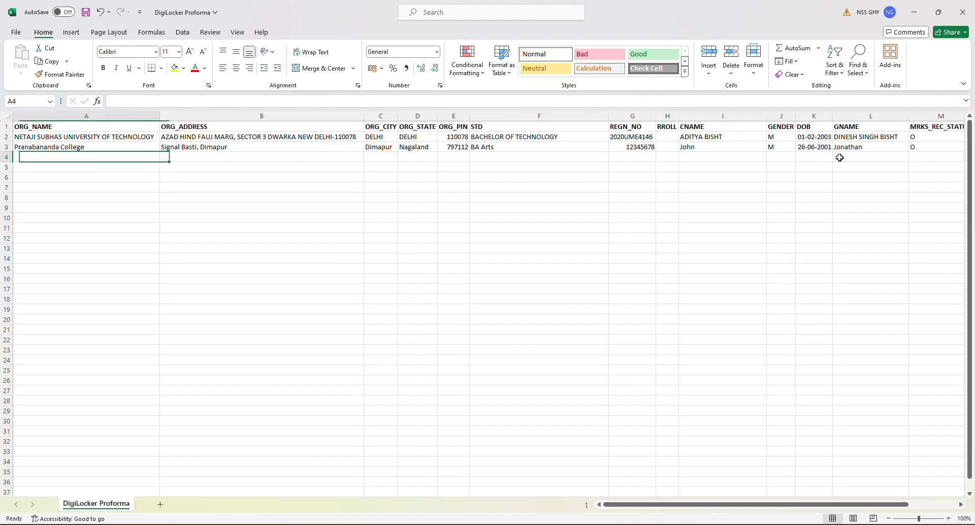
key("ctrl+d")
key("Right")
key("ctrl+d")
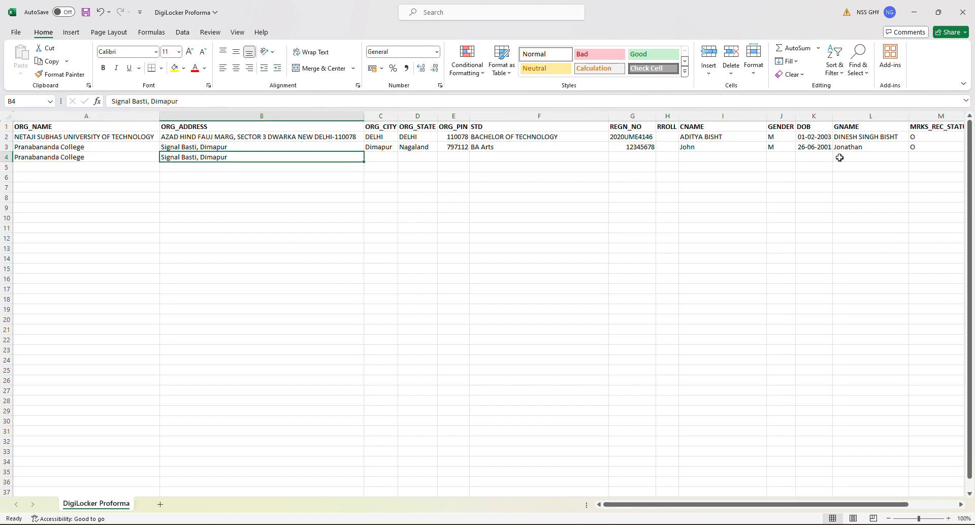
key("Right")
key("ctrl+d")
key("Right")
key("ctrl+d")
key("Right")
key("ctrl+d")
key("Right")
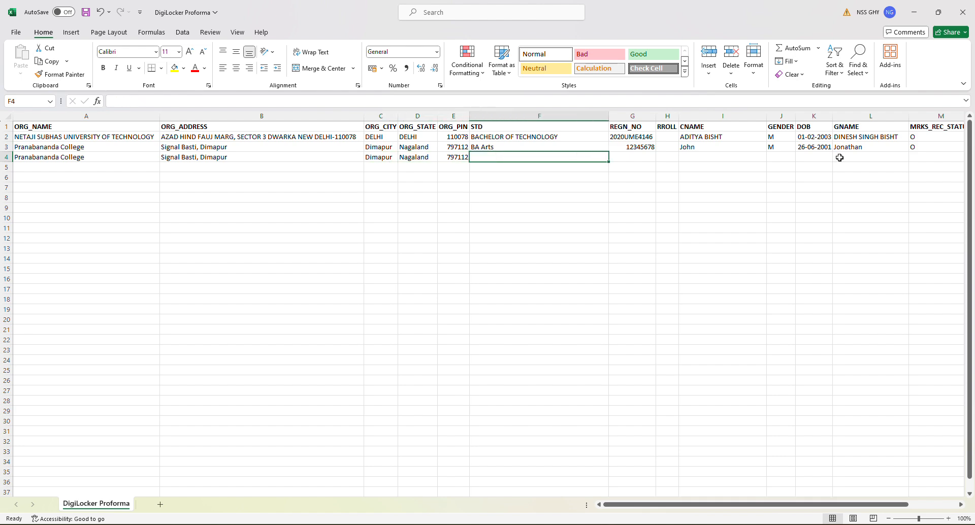
key("ctrl+d")
key("Right")
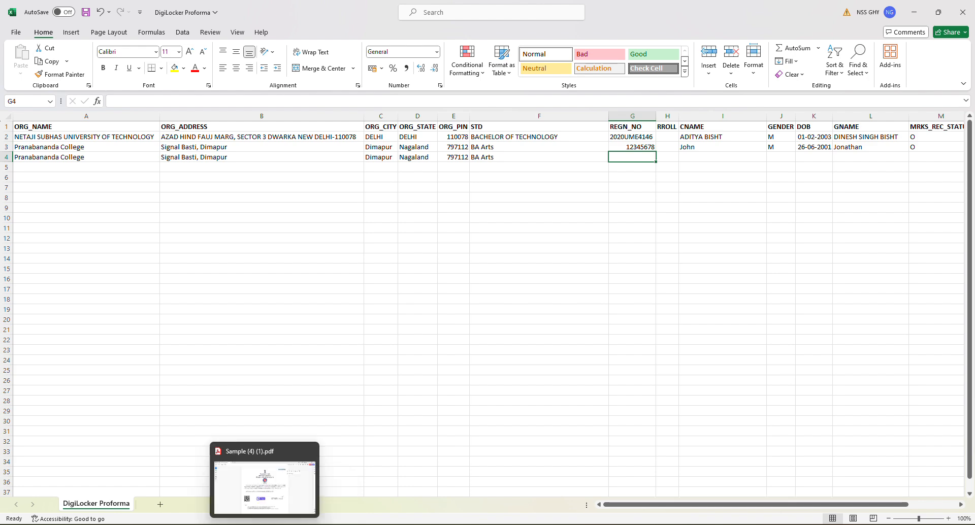
Step: Switch to Adobe Acrobat showing Sample (4) (1).pdf to reference the certificate's serial number
left_click(264, 524)
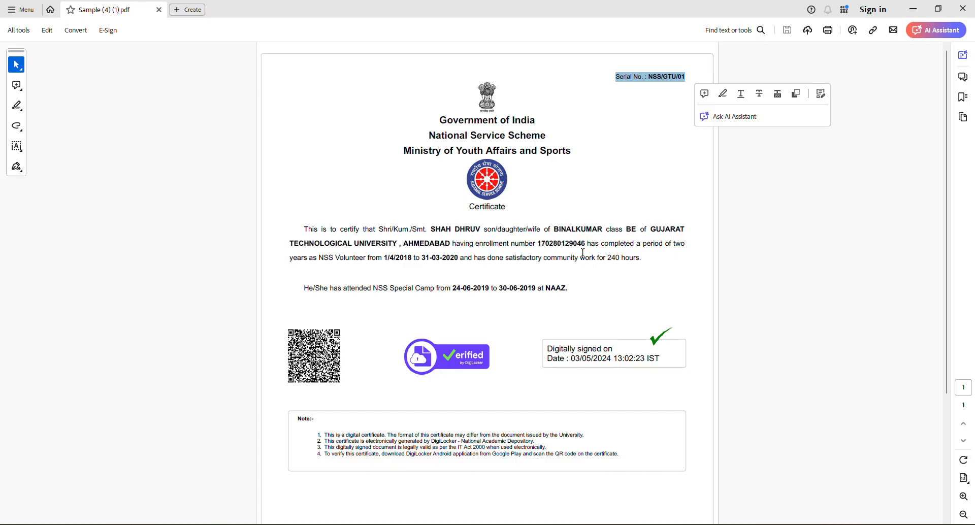